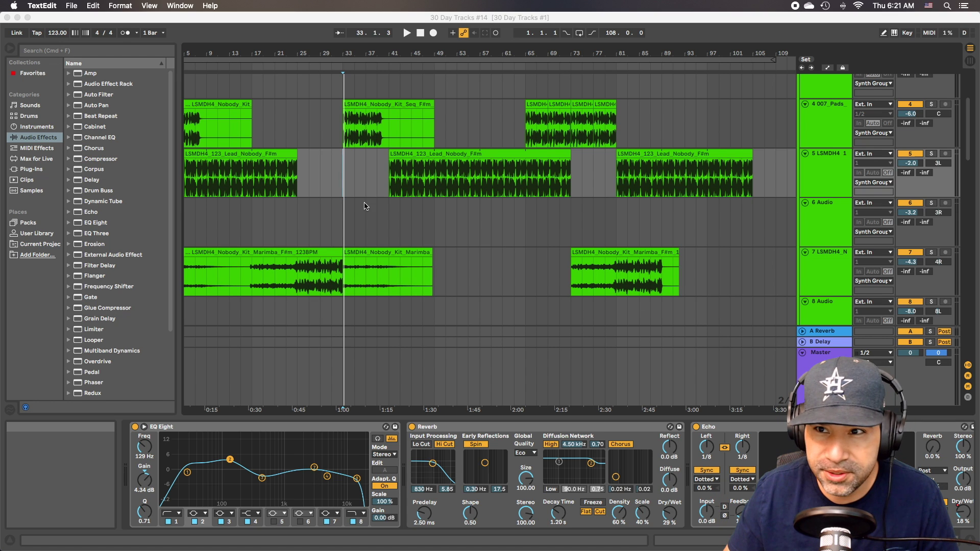
# - Play the Nobody Kit Seq clip on track 4 from bar 1 and audition the track in solo
pyautogui.scroll(3, 364, 206)
pyautogui.hscroll(-2, 365, 206)
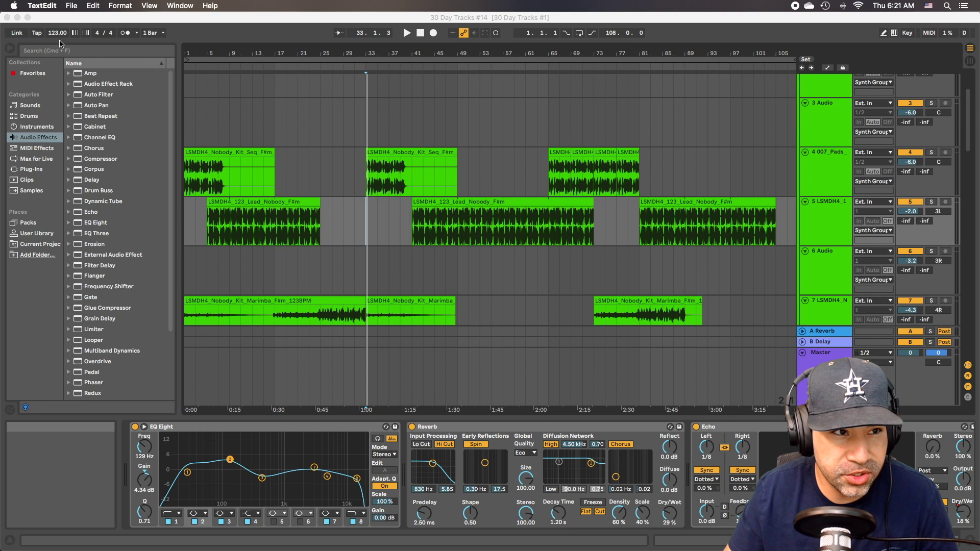
pyautogui.click(202, 161)
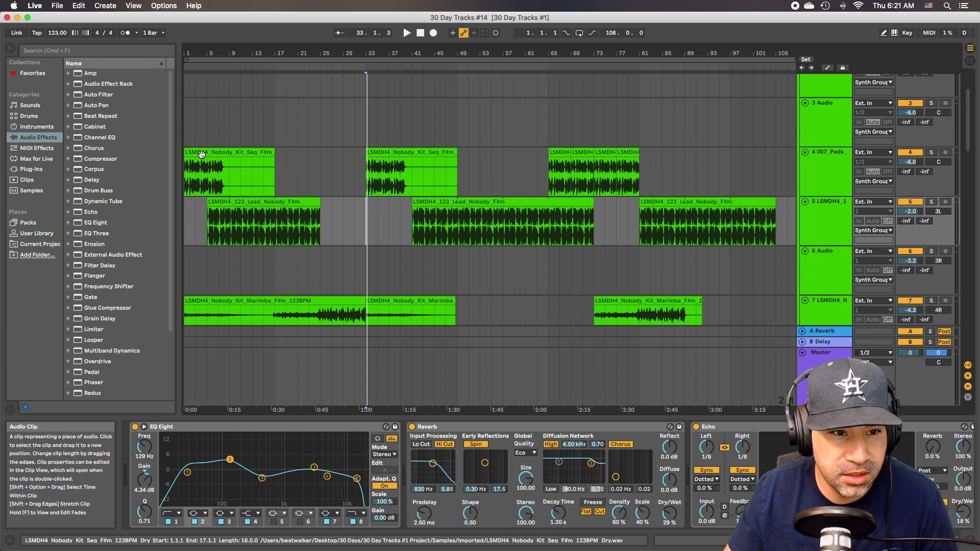
pyautogui.click(203, 157)
pyautogui.press('space')
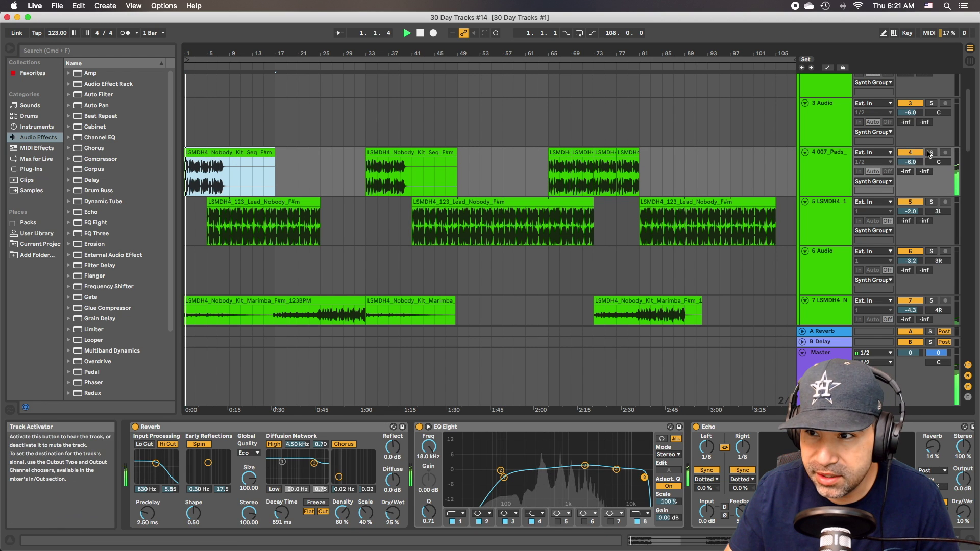
pyautogui.click(932, 152)
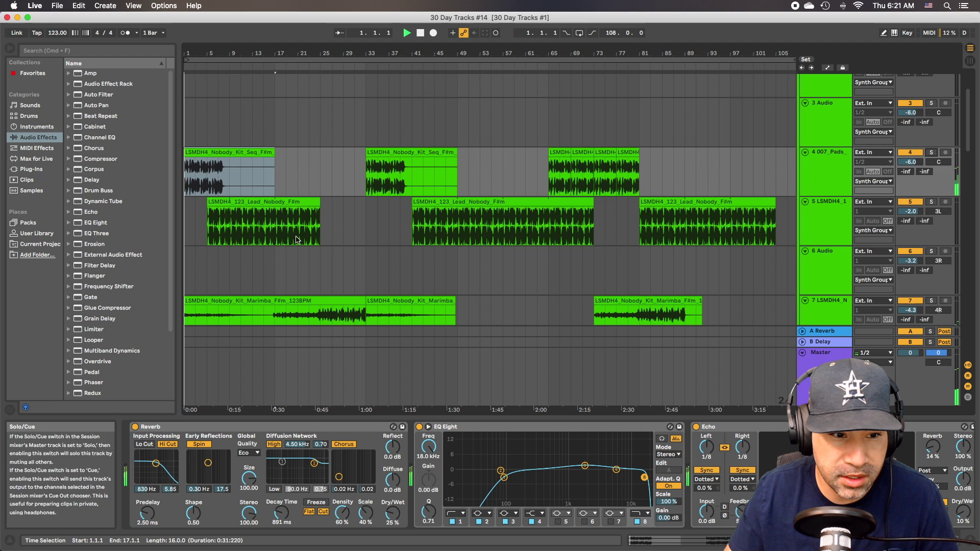
# - Play the Marimba clip on track 7 from bar 1, solo the track, and return to the full mix
pyautogui.scroll(-3, 259, 260)
pyautogui.click(256, 204)
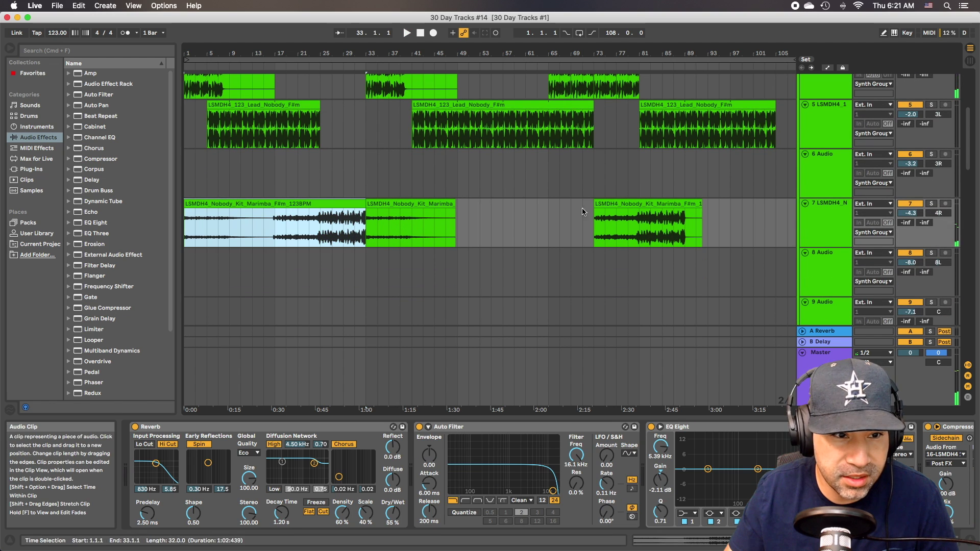
pyautogui.click(932, 204)
pyautogui.press('space')
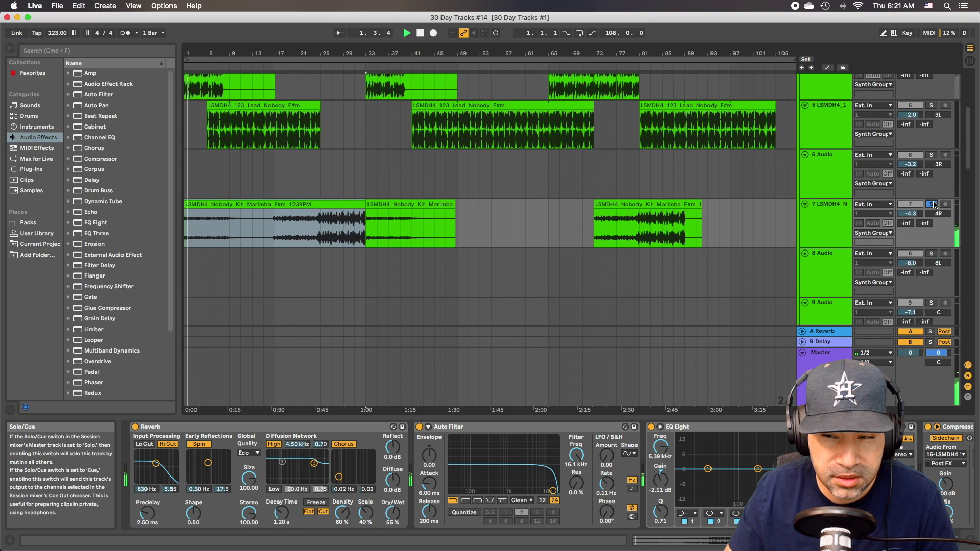
pyautogui.click(931, 203)
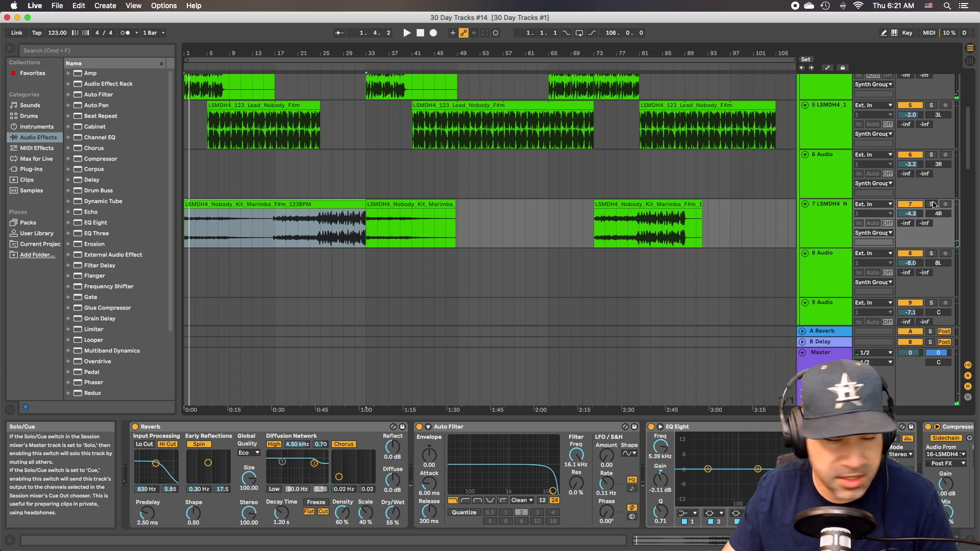
# - Play the full arrangement from the start and look over the layout of the synth and drum group clips
pyautogui.scroll(1, 231, 246)
pyautogui.press('space')
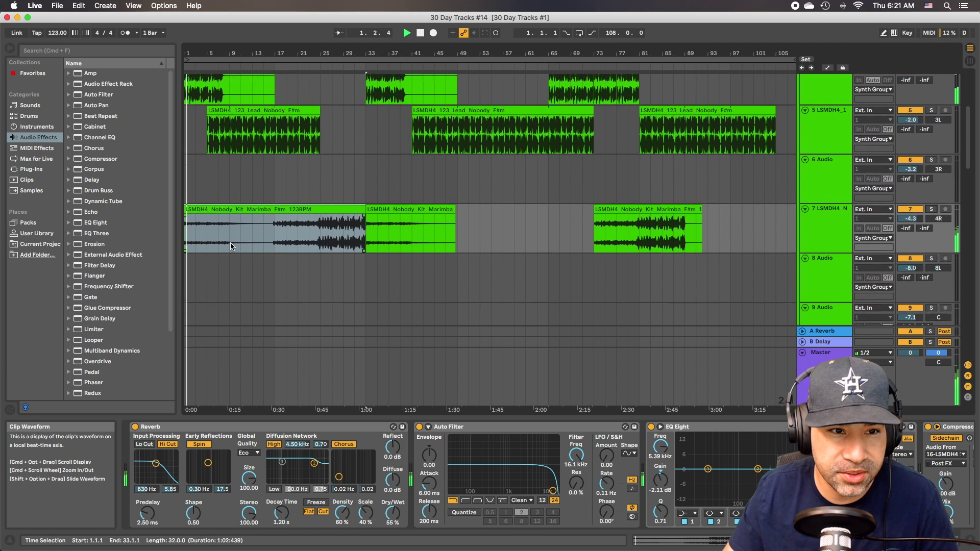
pyautogui.scroll(3, 231, 246)
pyautogui.scroll(-20, 227, 246)
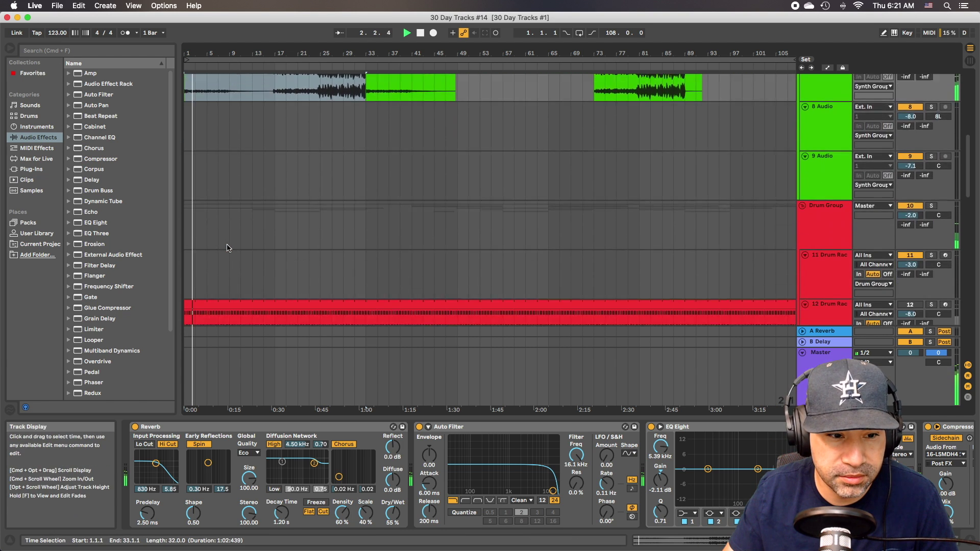
pyautogui.hscroll(1, 227, 248)
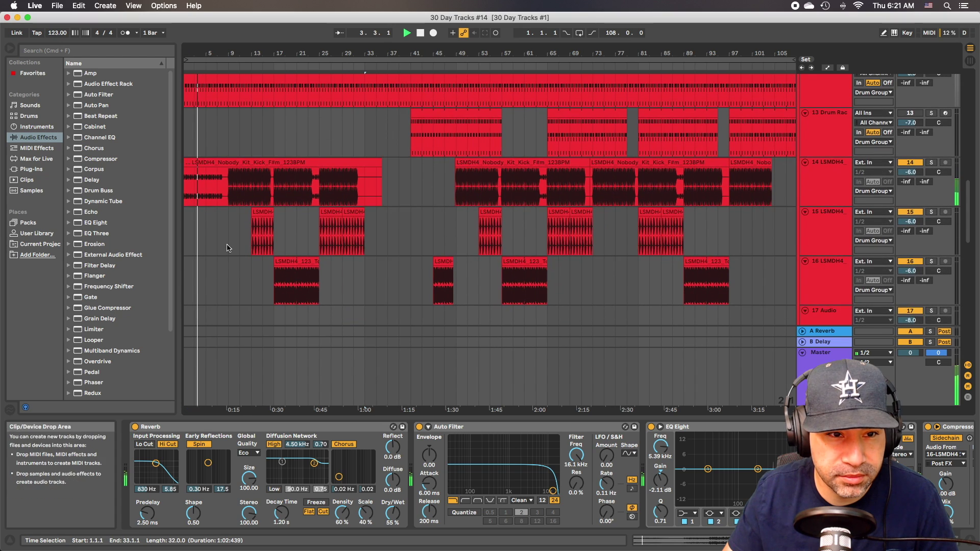
pyautogui.moveTo(245, 63); pyautogui.dragTo(234, 139)
pyautogui.scroll(15, 230, 170)
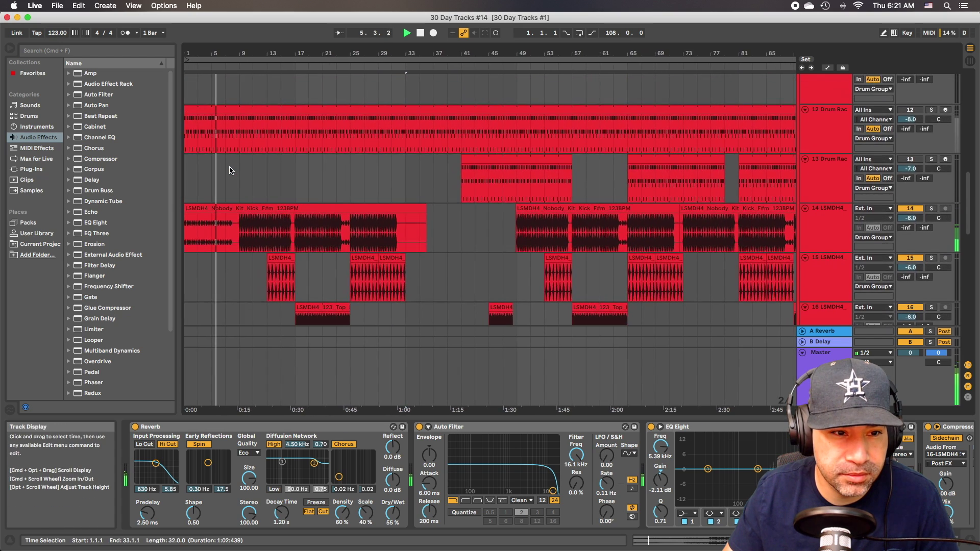
pyautogui.hscroll(-1, 229, 170)
pyautogui.scroll(5, 229, 170)
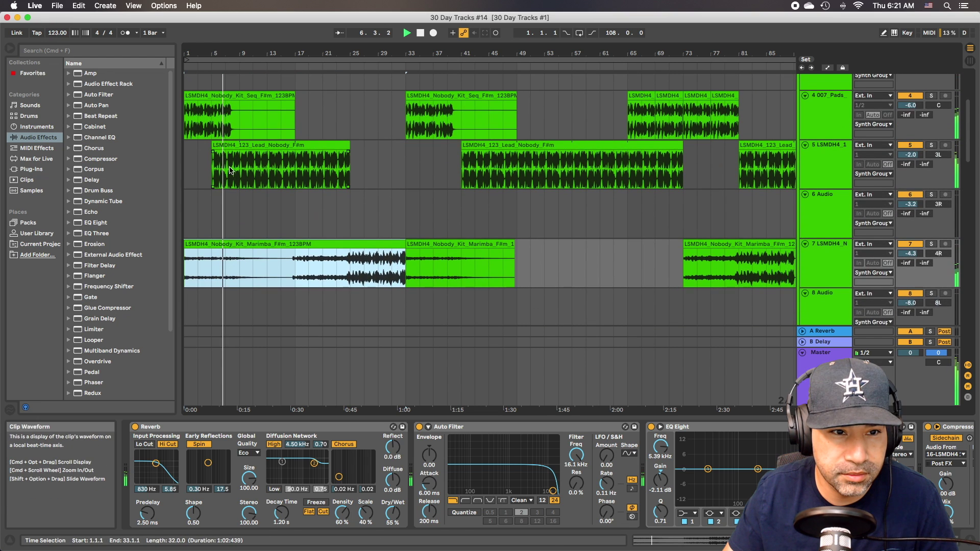
pyautogui.scroll(1, 250, 172)
# - Audition the first Lead clip on track 5 in solo and resume playback with the full mix
pyautogui.click(271, 174)
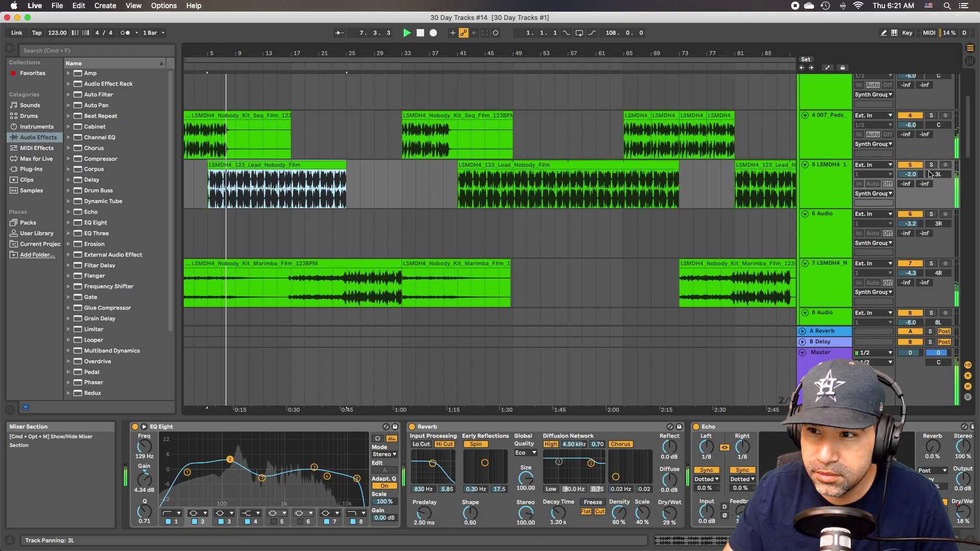
pyautogui.click(931, 166)
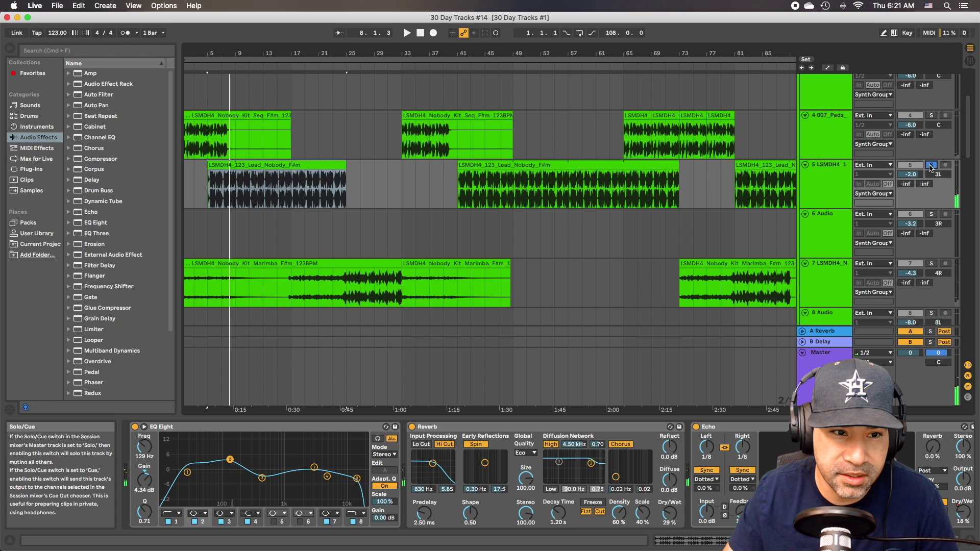
pyautogui.click(930, 166)
pyautogui.click(256, 206)
pyautogui.press('space')
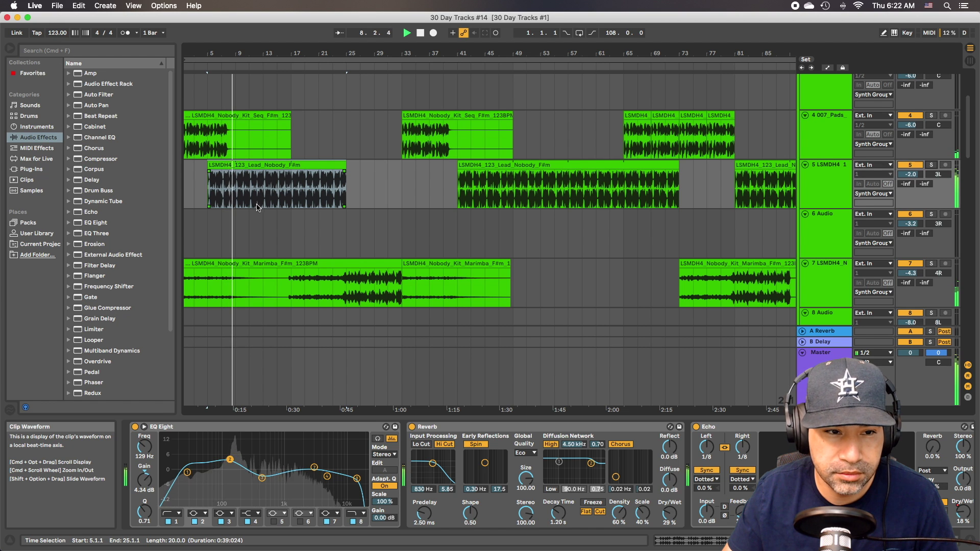
# - In the EQ Eight of kick track 14, set the low-cut band to 36.7 Hz and the high-mid band to 3.67 kHz at -1.12 dB
pyautogui.scroll(-5, 271, 206)
pyautogui.scroll(-10, 271, 206)
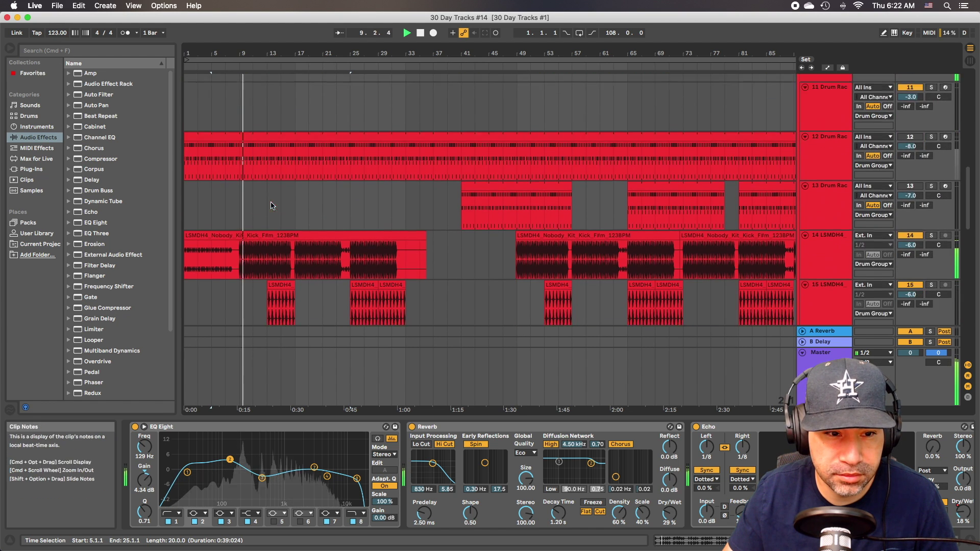
pyautogui.click(838, 179)
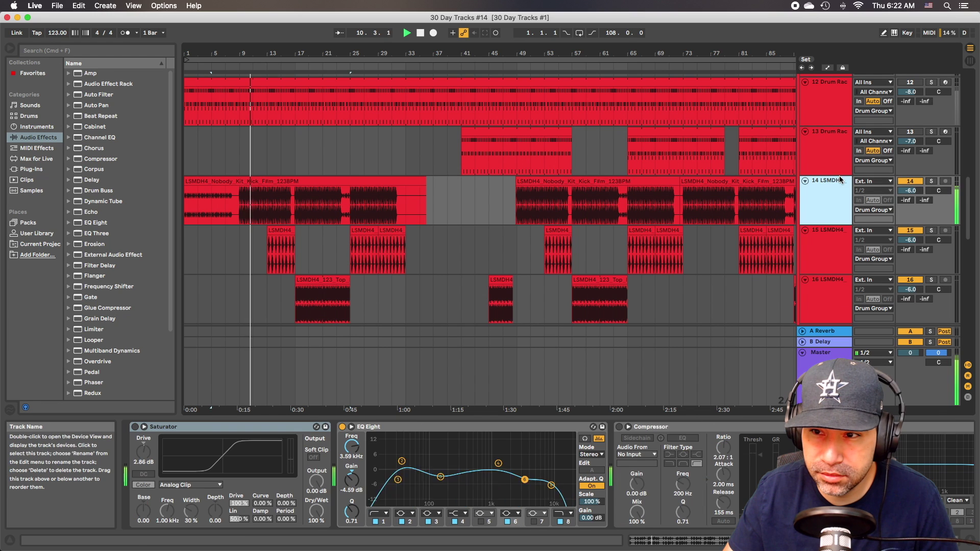
pyautogui.click(398, 480)
pyautogui.moveTo(399, 480); pyautogui.dragTo(404, 481)
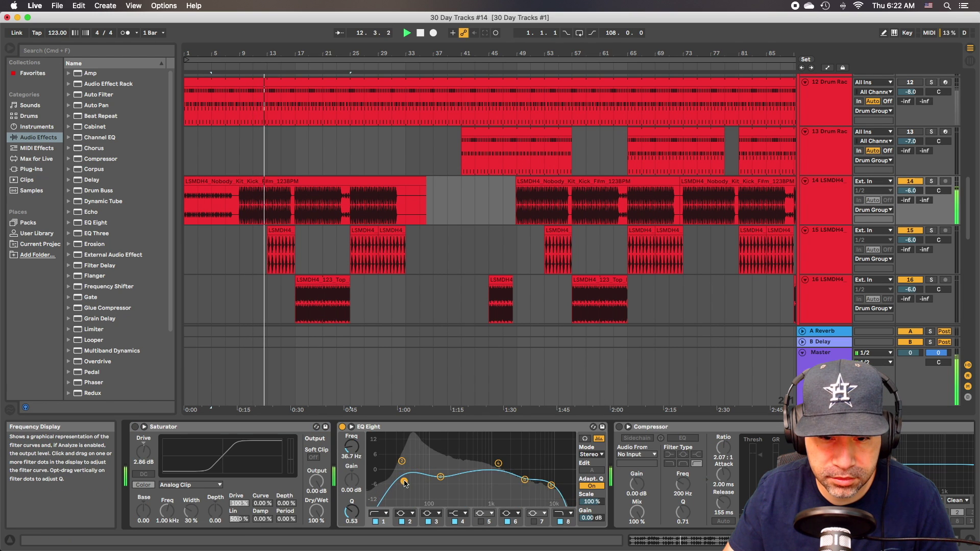
pyautogui.moveTo(530, 480); pyautogui.dragTo(531, 474)
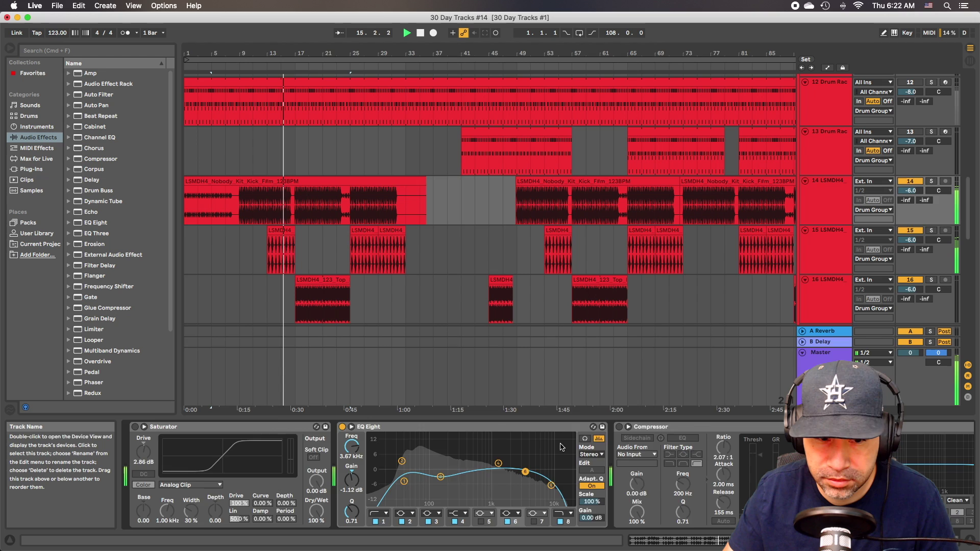
# - In track 16's EQ Eight, set the low-cut band to 63.9 Hz and the upper-mid band to 1.94 kHz at -0.87 dB
pyautogui.click(820, 352)
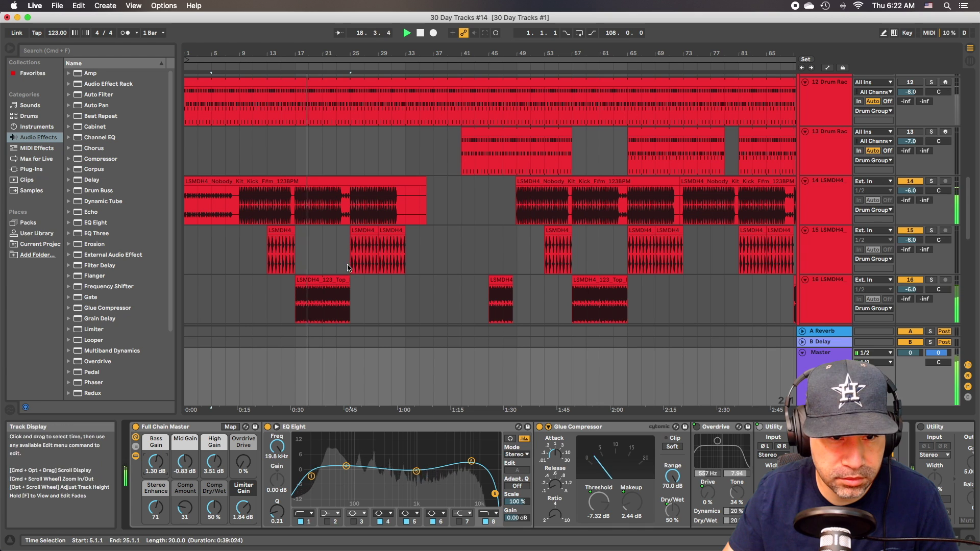
pyautogui.scroll(-1, 347, 264)
pyautogui.click(368, 281)
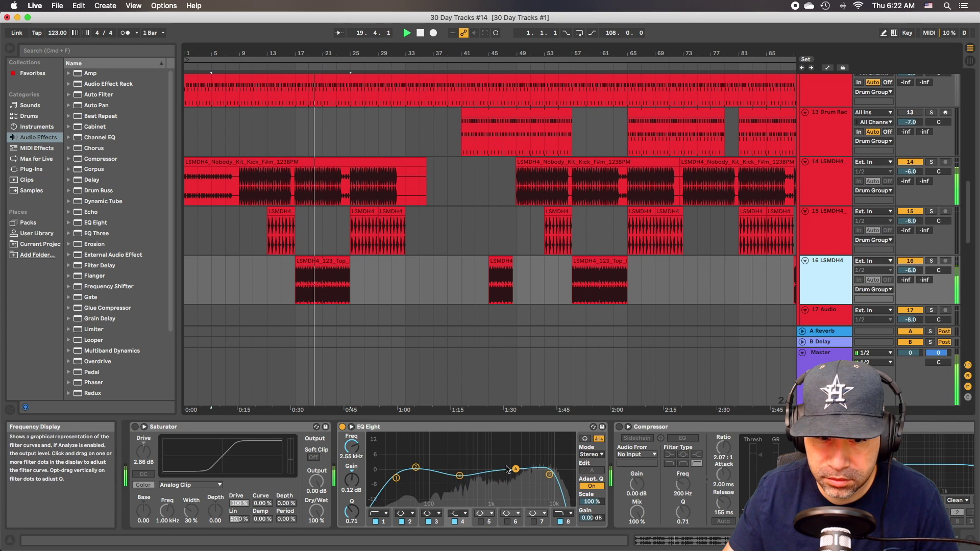
pyautogui.moveTo(396, 480); pyautogui.dragTo(419, 483)
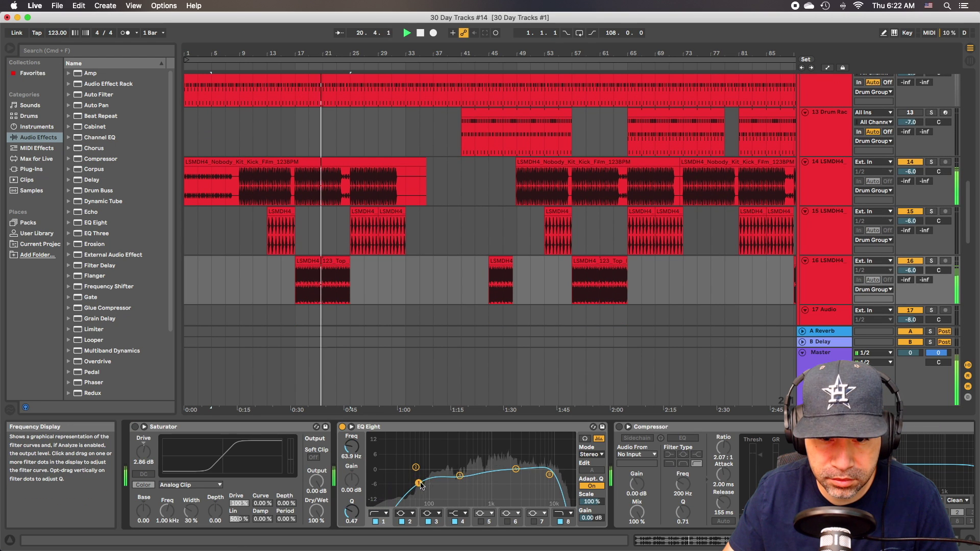
pyautogui.moveTo(514, 470); pyautogui.dragTo(508, 470)
# - Bypass track 16's first Auto Filter, replay its Top clip from bar 17, and set the track volume to -7.0 dB
pyautogui.hscroll(10, 524, 466)
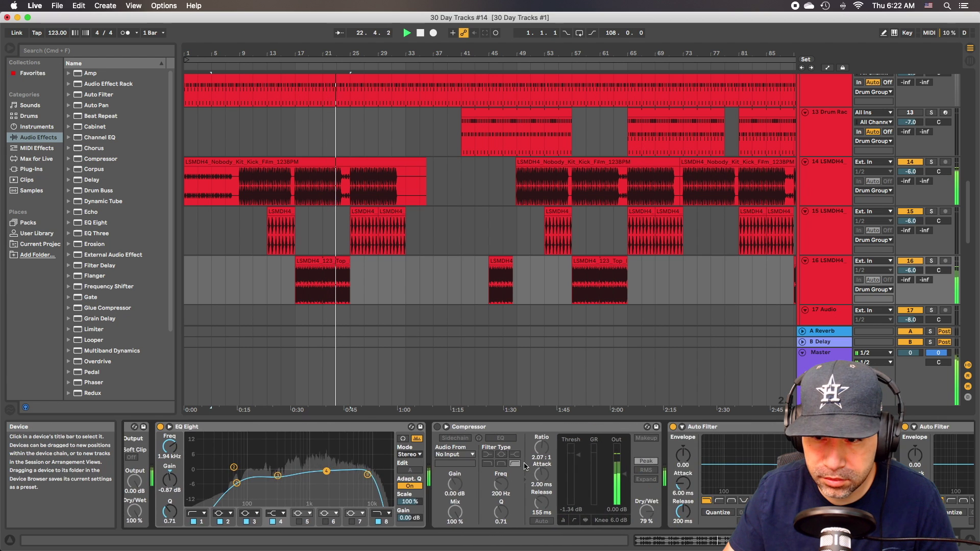
pyautogui.hscroll(3, 524, 466)
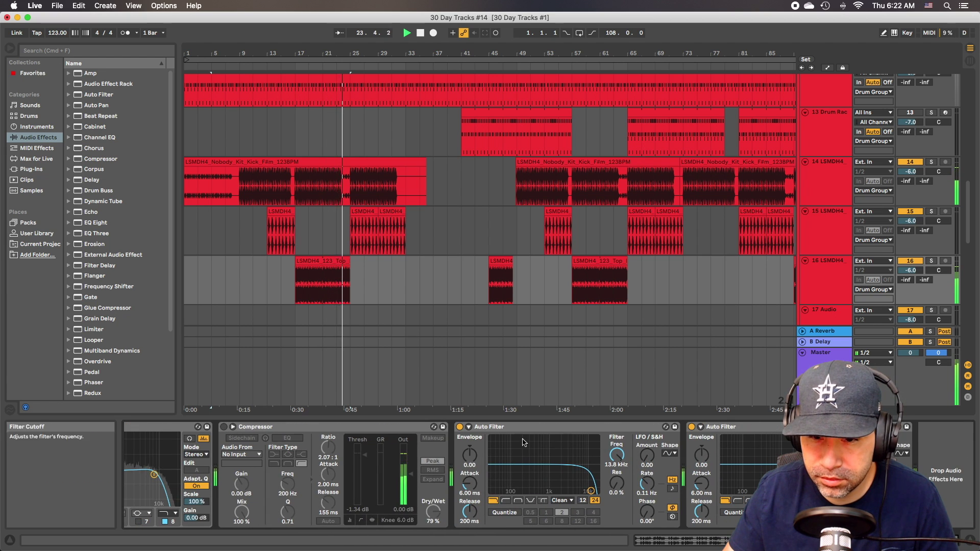
pyautogui.click(460, 427)
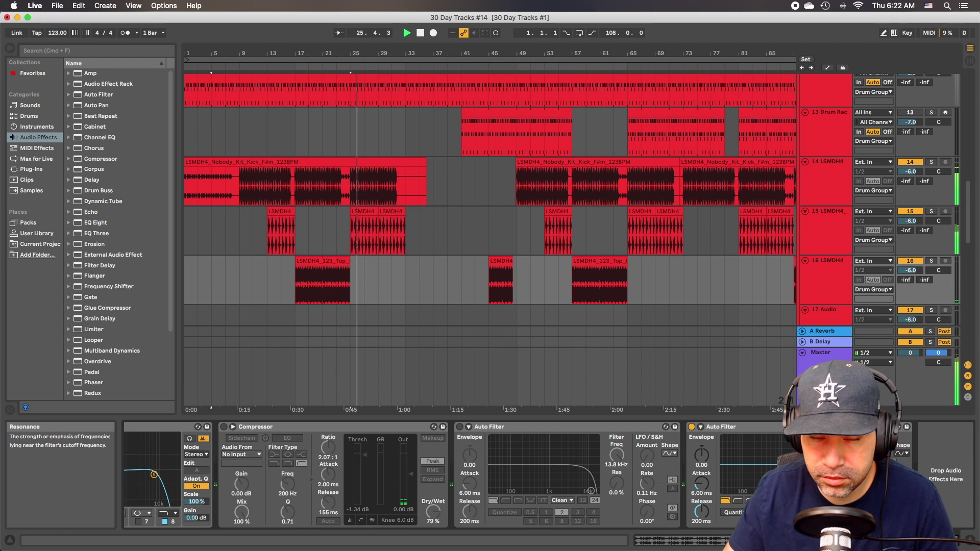
pyautogui.click(327, 261)
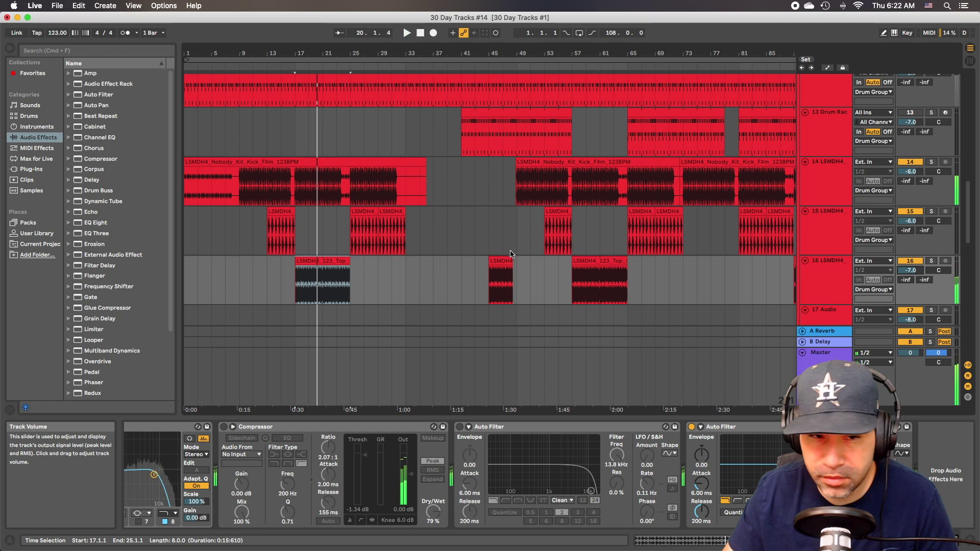
# - Play the later part of the arrangement with the lead on track 5, starting from bars 53 and 63
pyautogui.scroll(-2, 395, 245)
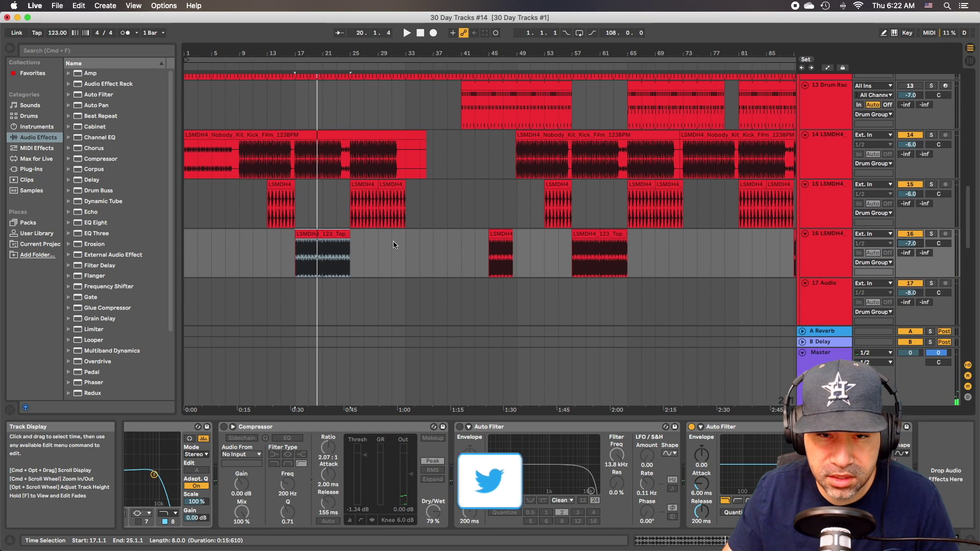
pyautogui.scroll(3, 396, 245)
pyautogui.press('-')
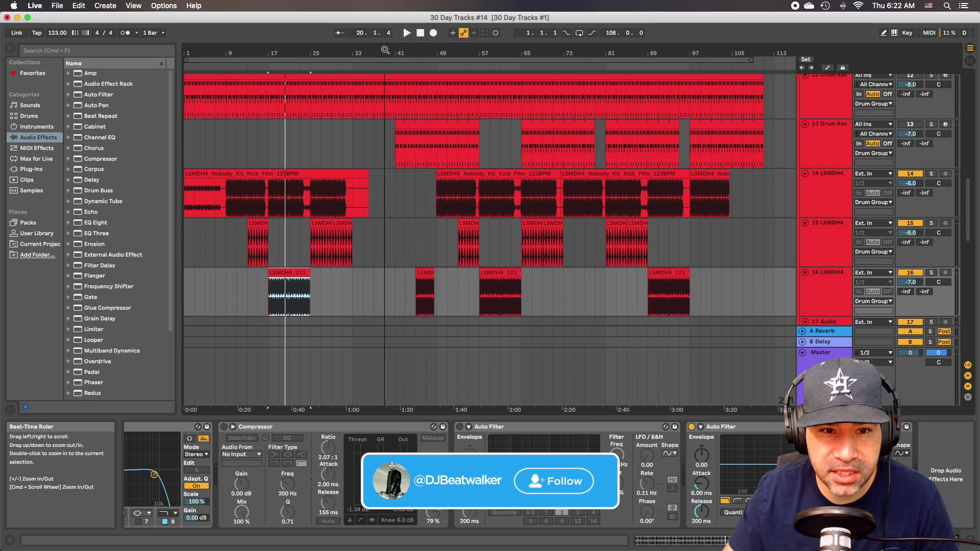
pyautogui.scroll(5, 323, 153)
pyautogui.scroll(5, 325, 155)
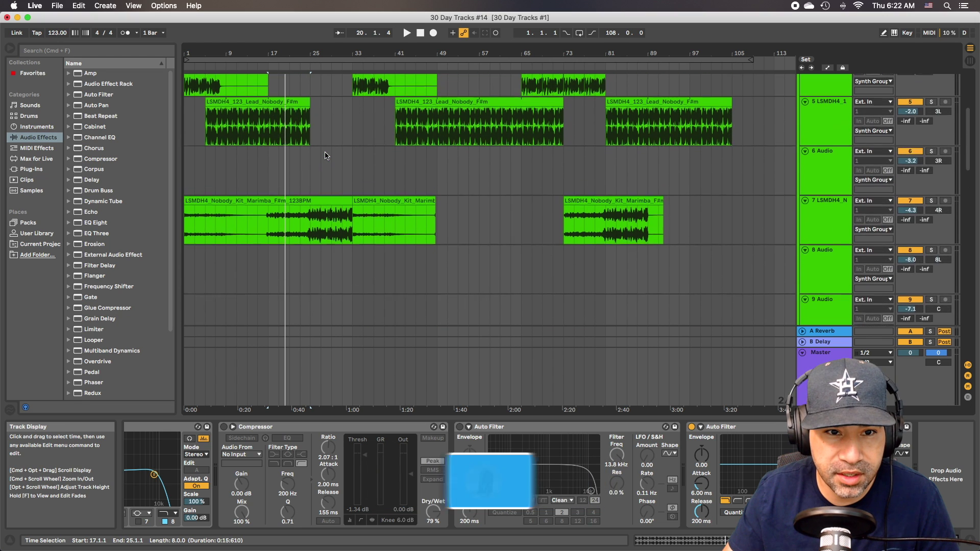
pyautogui.click(353, 165)
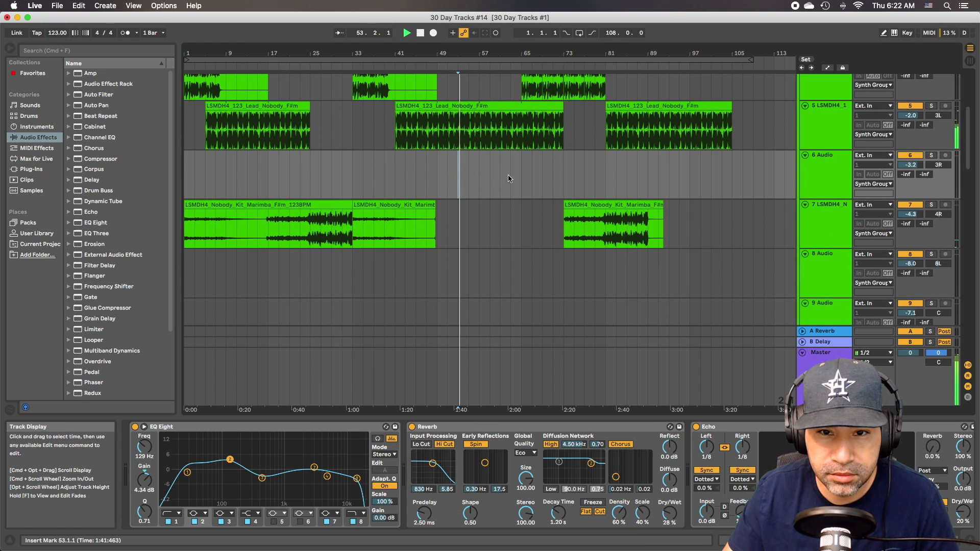
pyautogui.scroll(2, 510, 179)
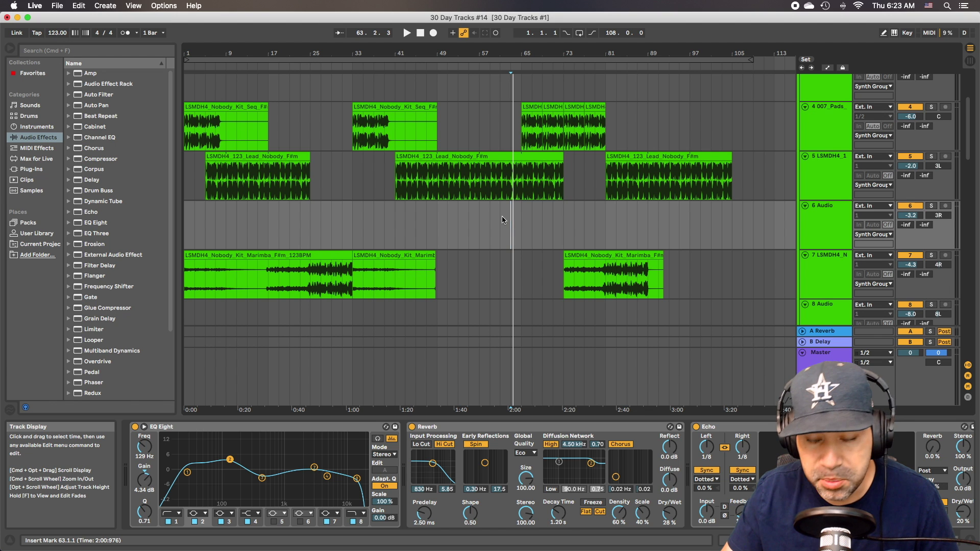
# - Look over the remaining tracks of the current set, then open the recent set 30 Day Tracks #15.als
pyautogui.scroll(-10, 503, 220)
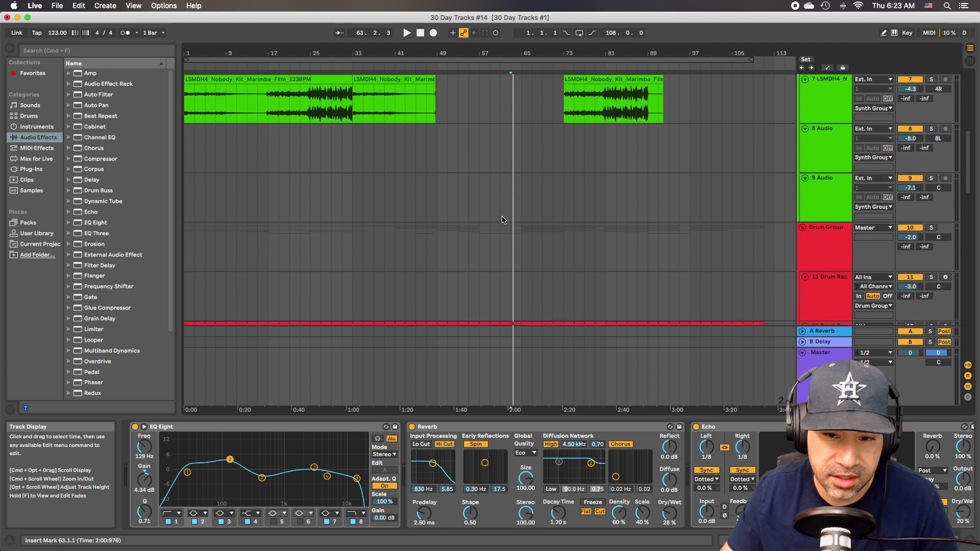
pyautogui.scroll(-10, 503, 218)
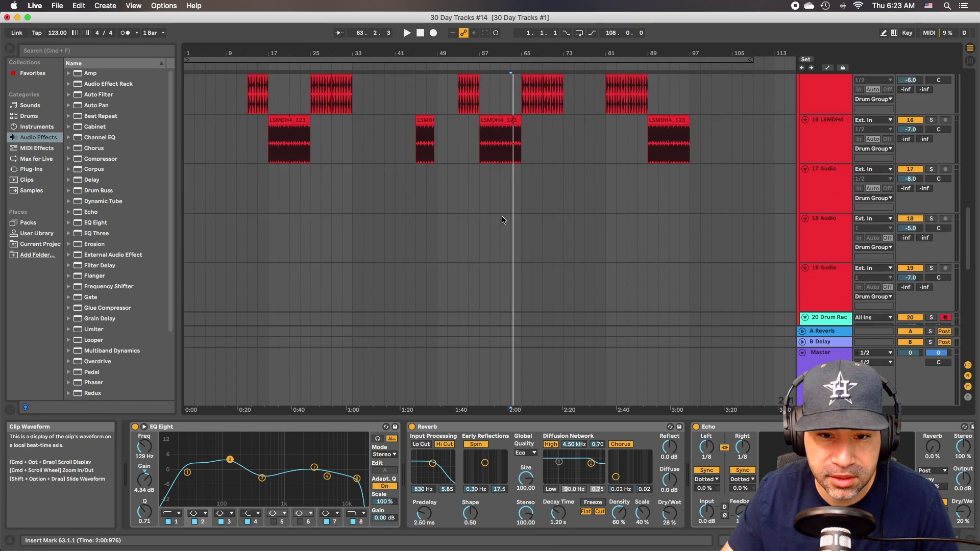
pyautogui.scroll(-5, 503, 220)
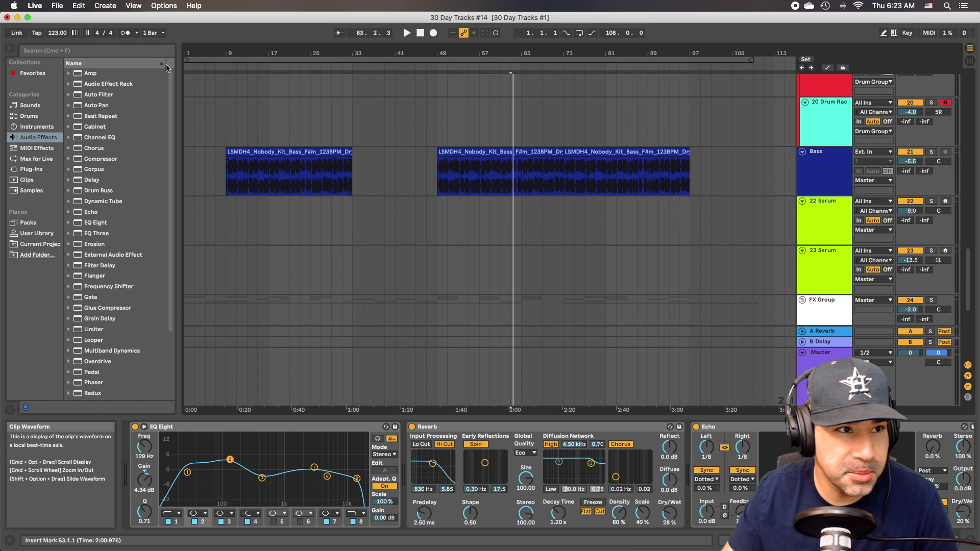
pyautogui.click(57, 9)
pyautogui.moveTo(82, 35)
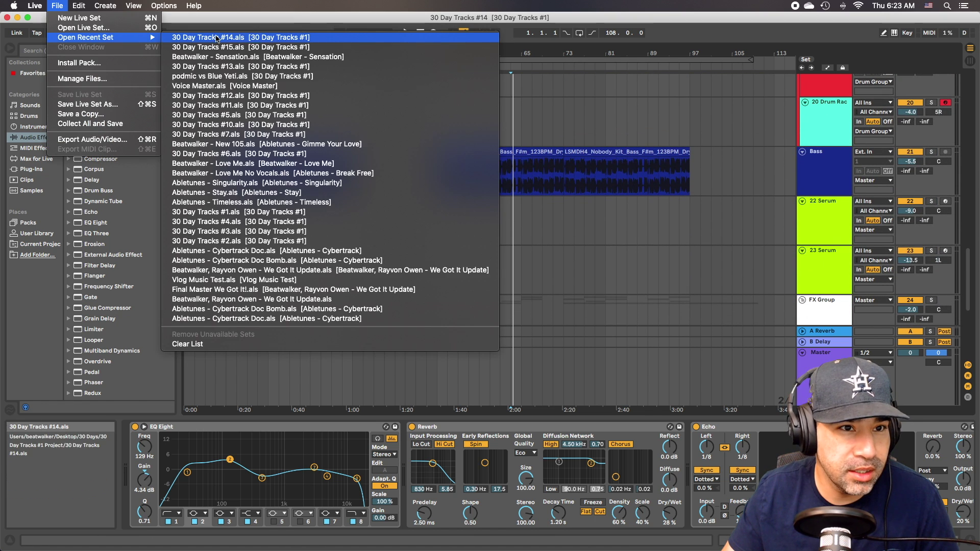
pyautogui.click(214, 47)
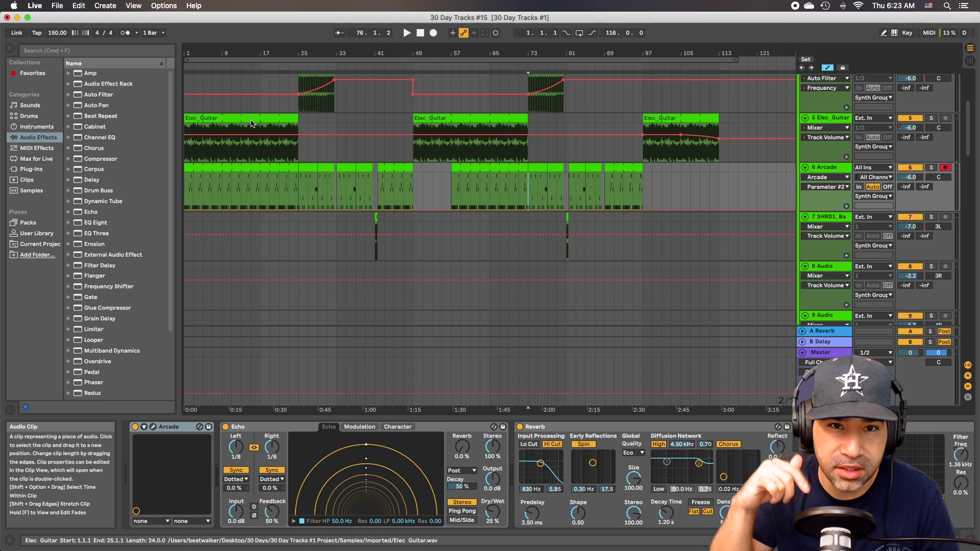
# - Select the first Elec_Guitar clip on track 5 and play the arrangement from bar 1
pyautogui.moveTo(248, 48); pyautogui.dragTo(247, 46)
pyautogui.scroll(2, 230, 136)
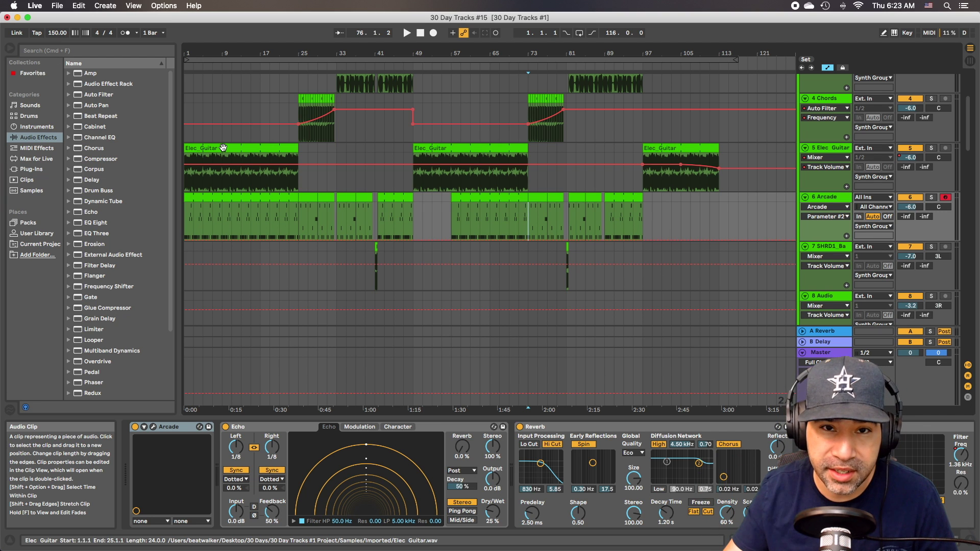
pyautogui.click(220, 158)
pyautogui.press('space')
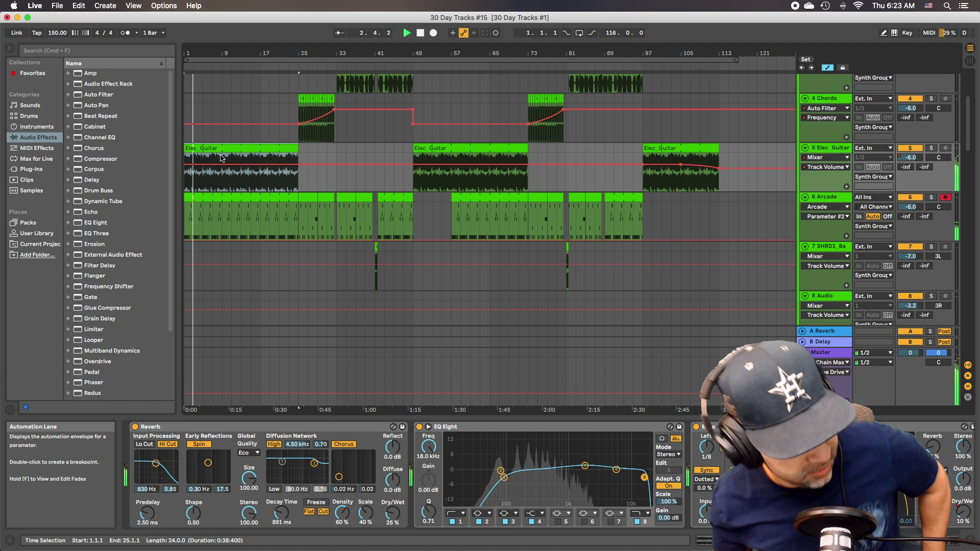
pyautogui.press('space')
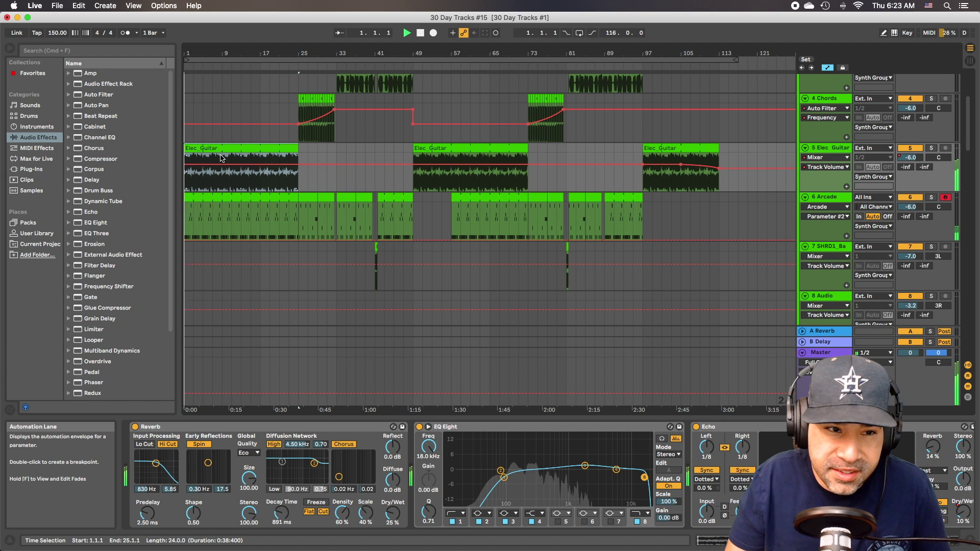
pyautogui.press('space')
pyautogui.scroll(1, 204, 176)
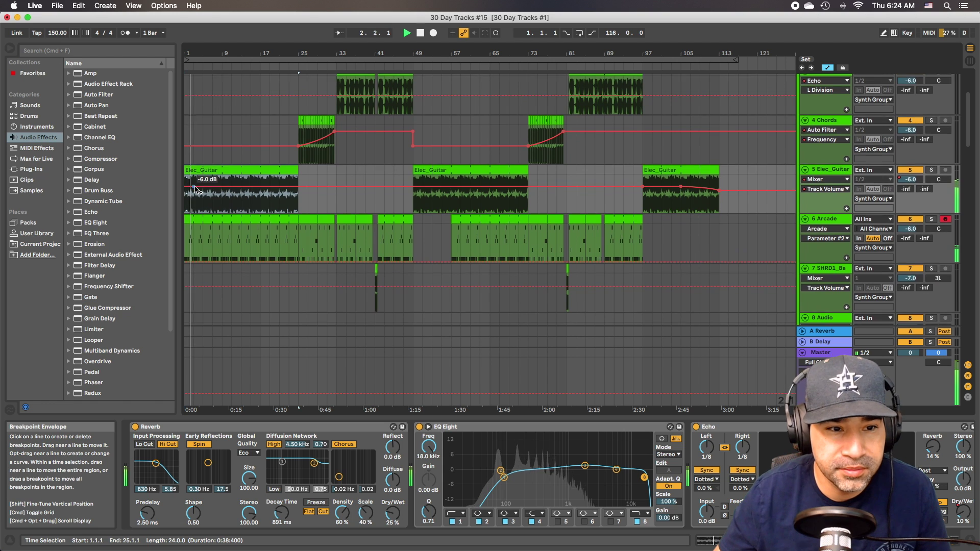
pyautogui.scroll(1, 196, 190)
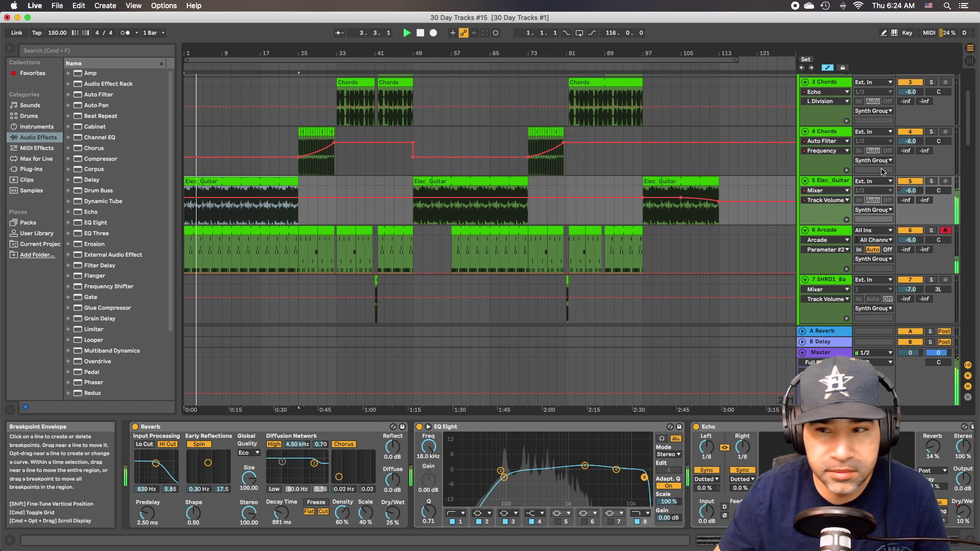
# - Solo the Elec_Guitar track briefly during playback, and return to the full mix
pyautogui.click(931, 181)
pyautogui.scroll(1, 932, 181)
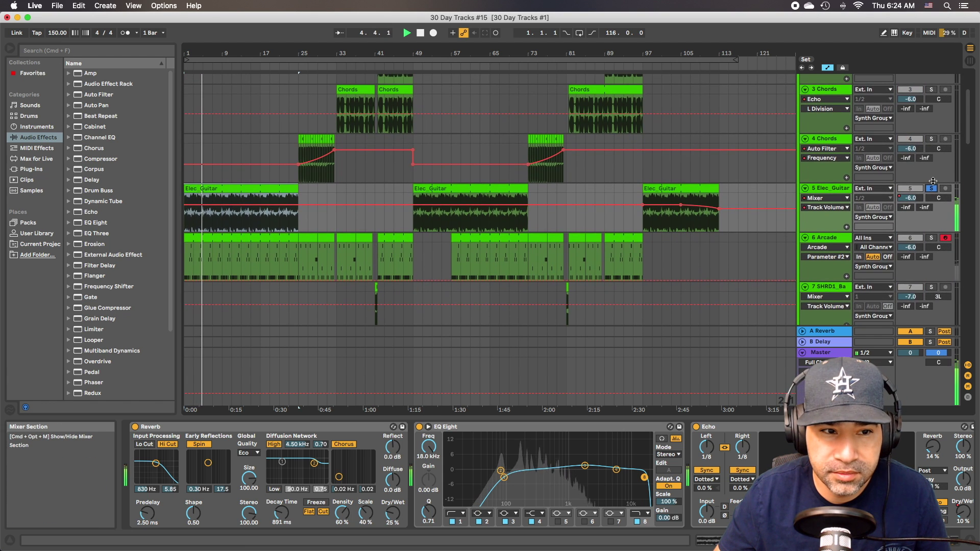
pyautogui.click(932, 188)
pyautogui.scroll(1, 931, 189)
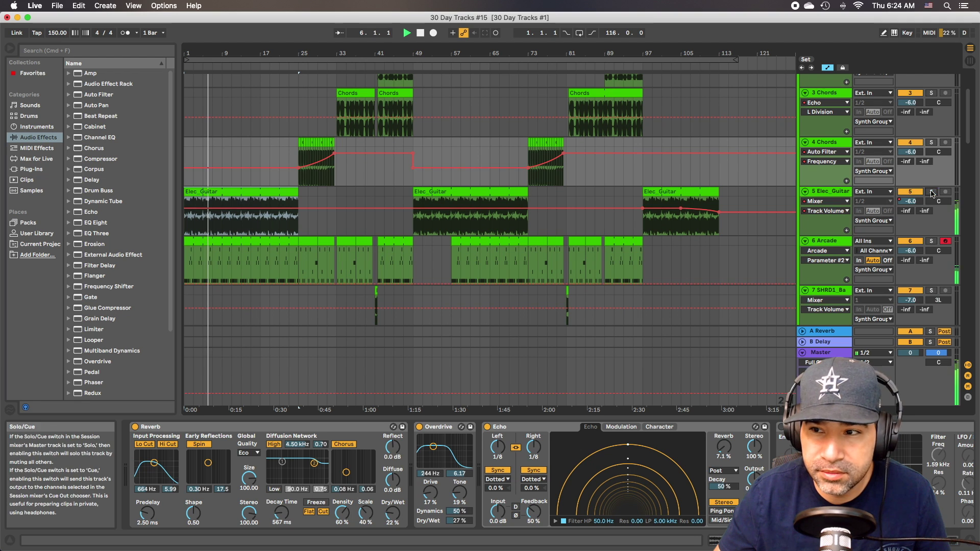
# - Examine the drum group's kick, snare, claps and hats tracks during playback, checking kick track 18 as it enters
pyautogui.scroll(-4, 252, 188)
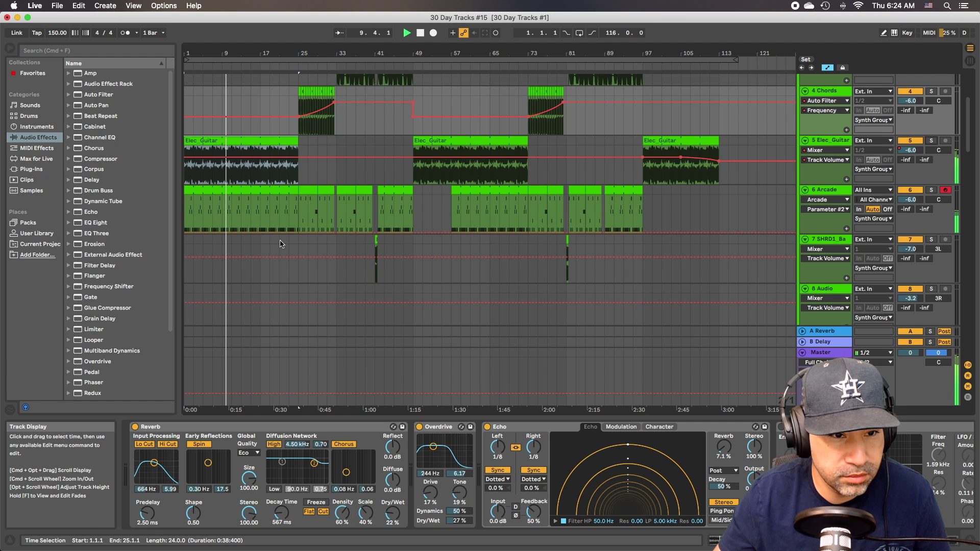
pyautogui.scroll(-20, 280, 244)
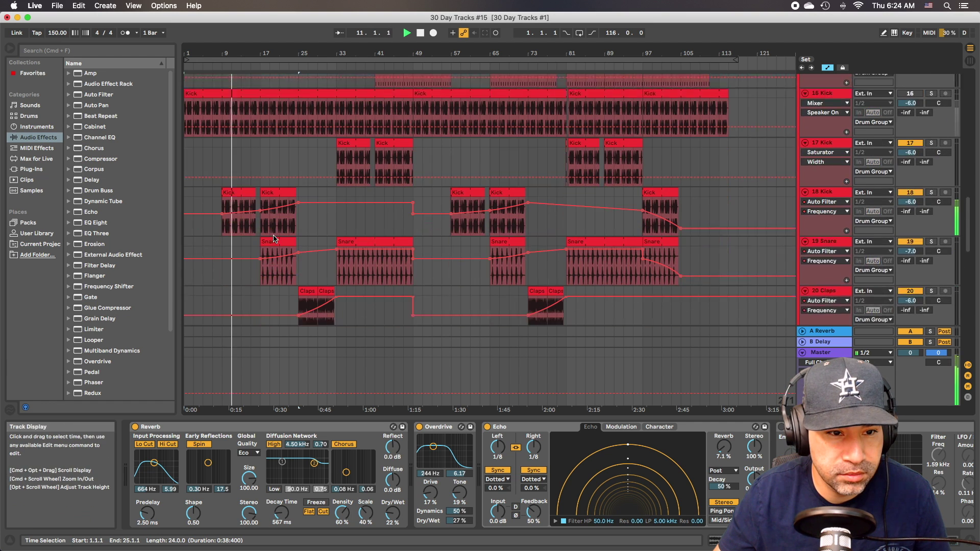
pyautogui.scroll(-3, 274, 238)
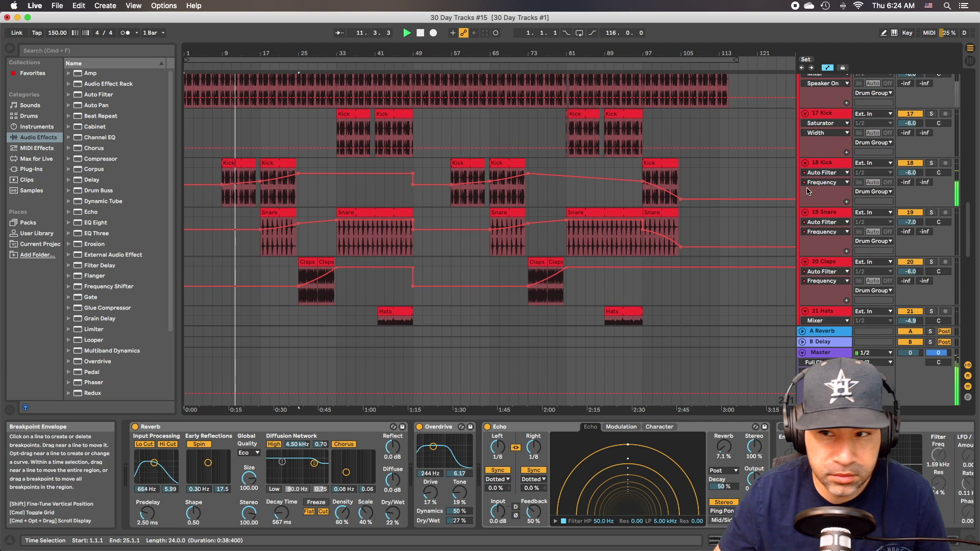
pyautogui.click(931, 163)
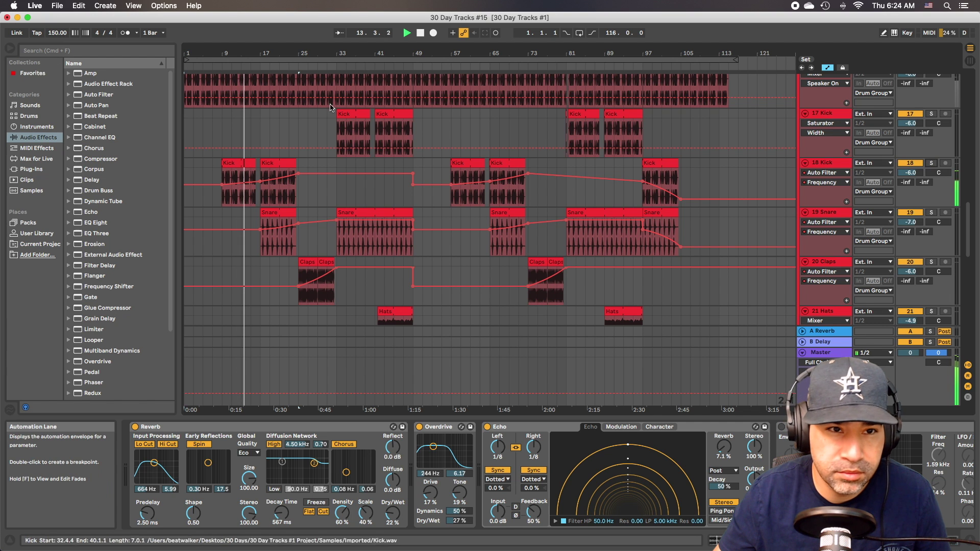
pyautogui.scroll(2, 284, 142)
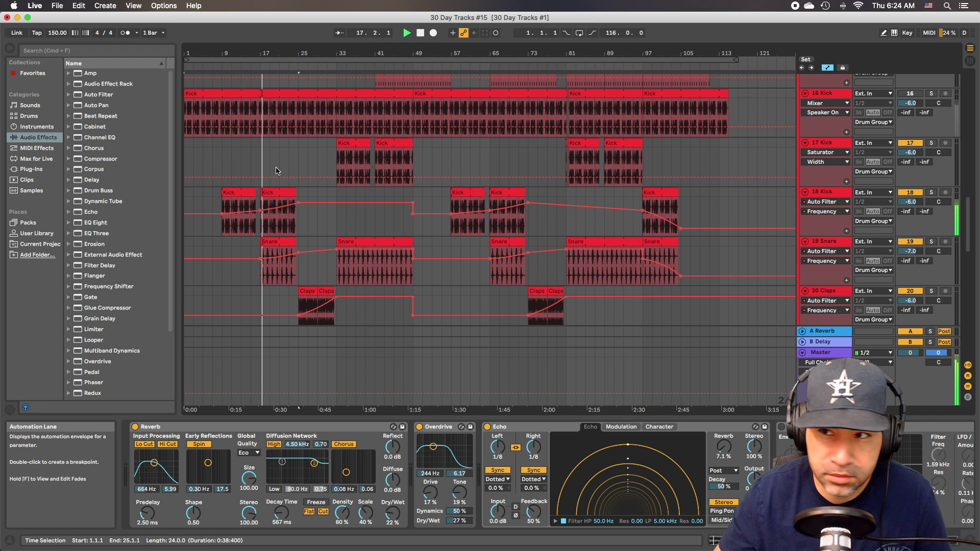
pyautogui.scroll(2, 263, 173)
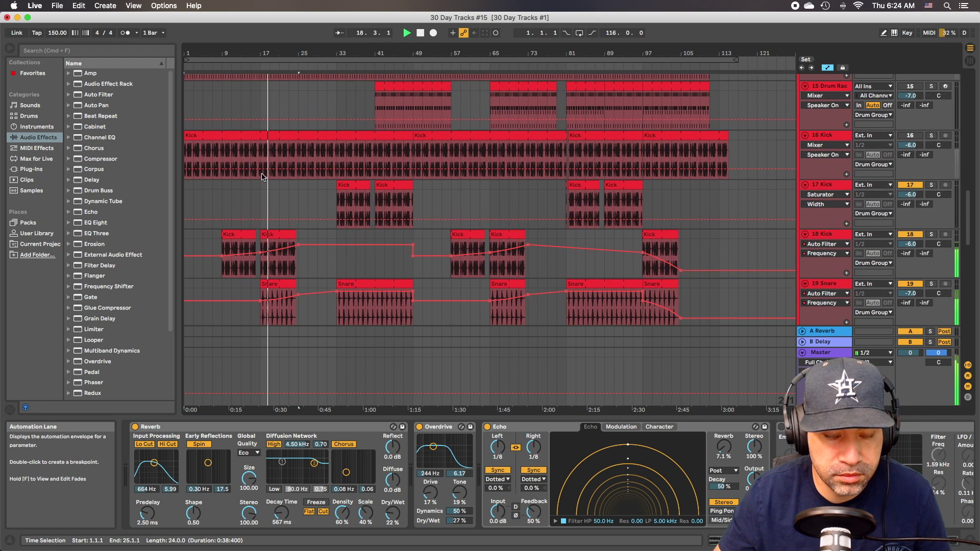
pyautogui.scroll(15, 263, 177)
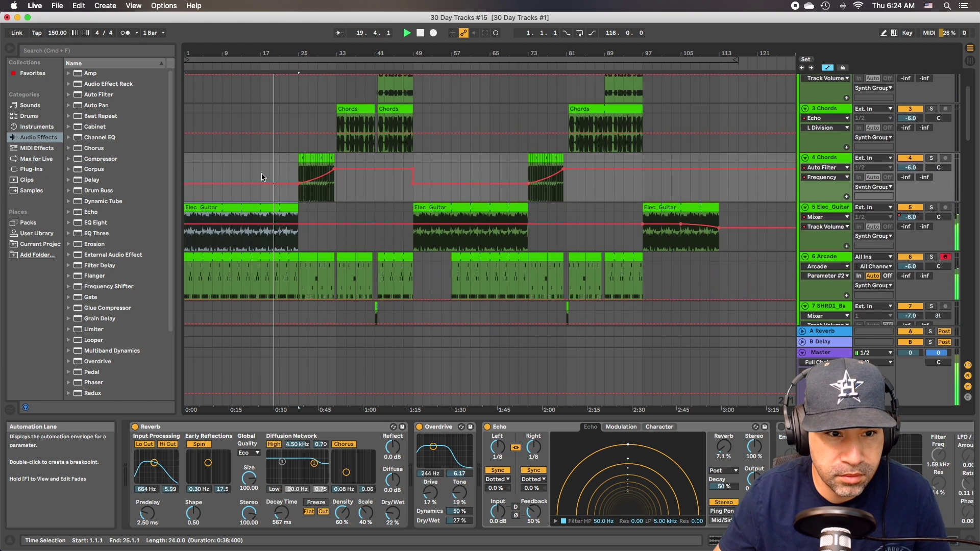
# - Stop playback, select the first clip on Arcade track 6, and show the Arcade plug-in window
pyautogui.click(277, 247)
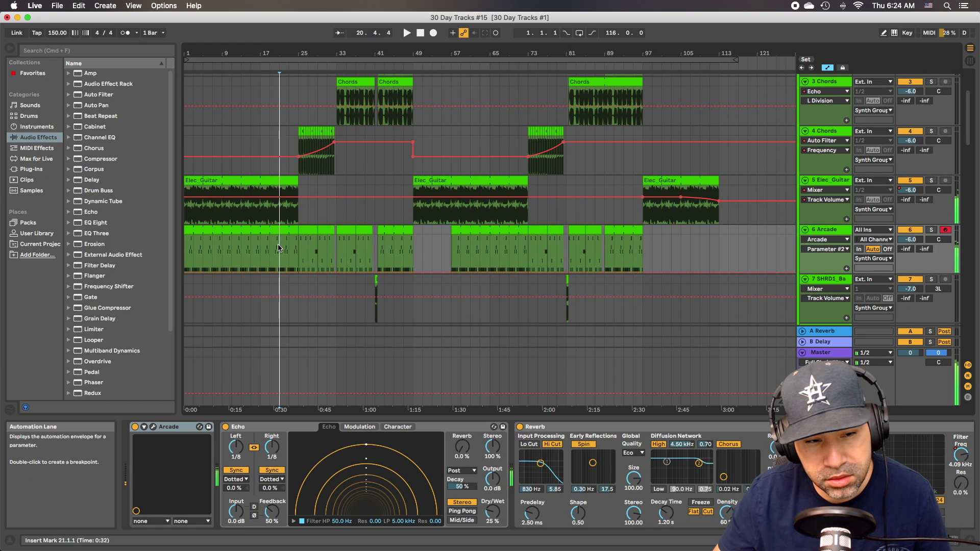
pyautogui.click(280, 232)
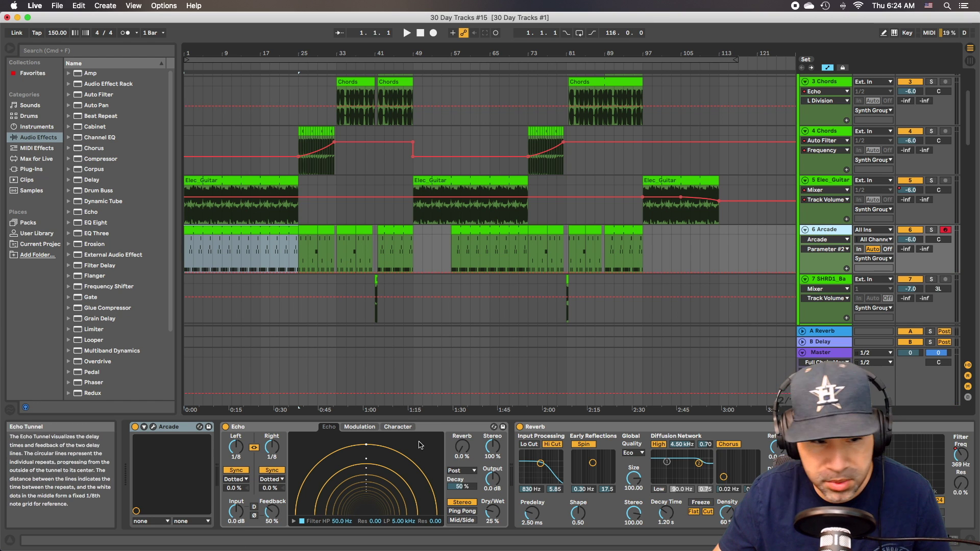
pyautogui.click(152, 426)
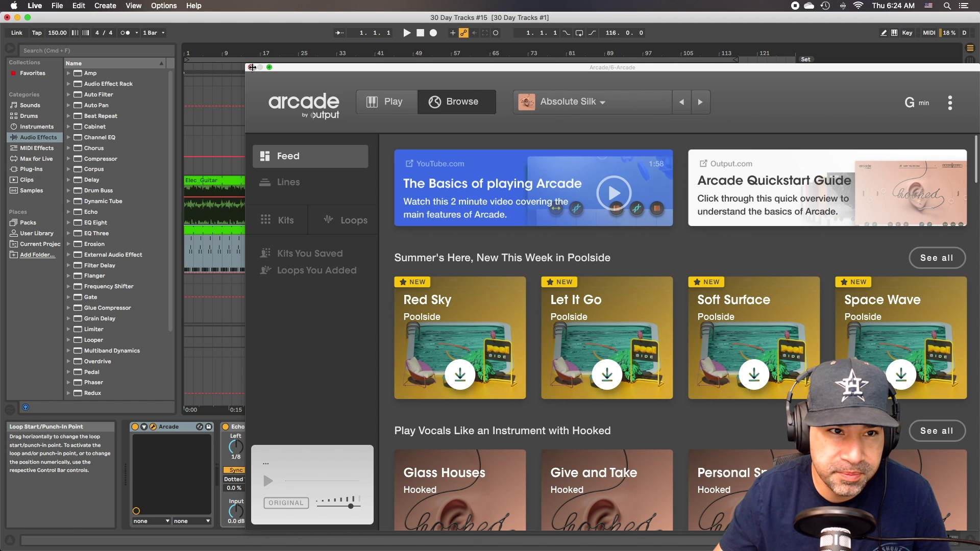
pyautogui.click(250, 67)
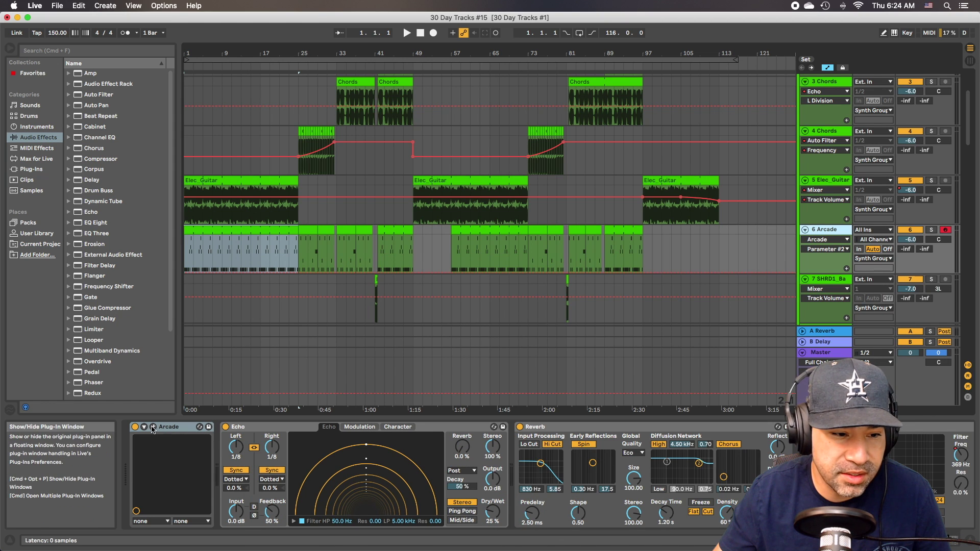
pyautogui.press('cmd+alt+p')
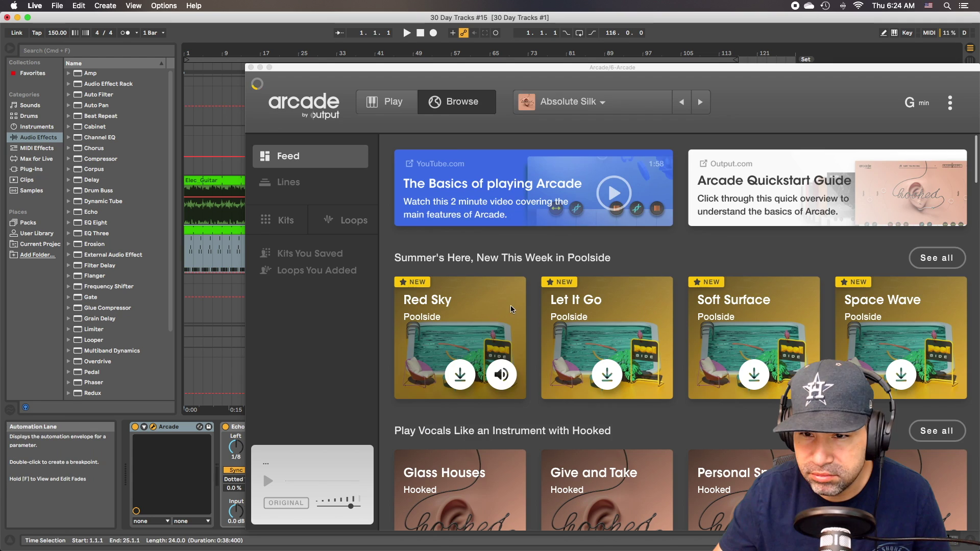
# - Check Arcade's kit list, keep the Absolute Silk kit, and switch the plug-in to its Play view
pyautogui.click(589, 103)
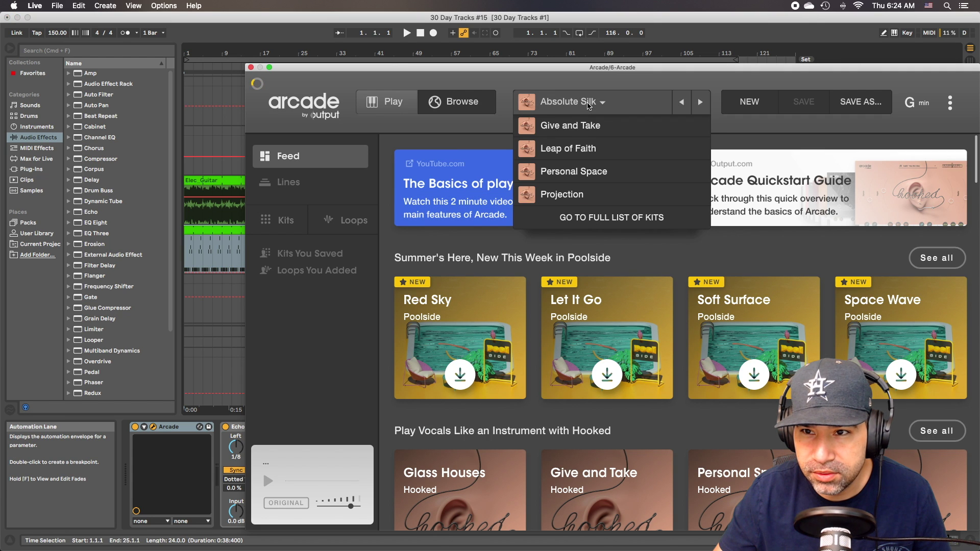
pyautogui.click(589, 103)
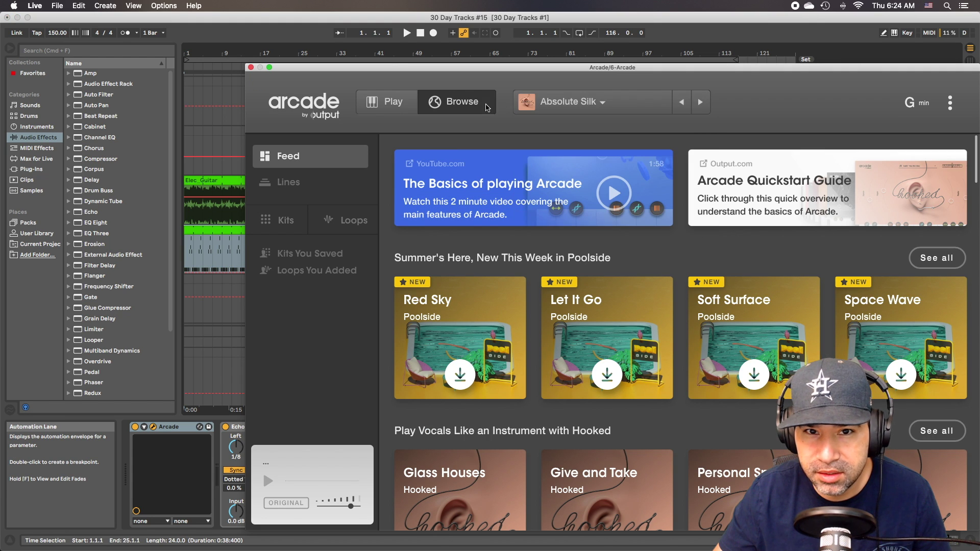
pyautogui.click(388, 102)
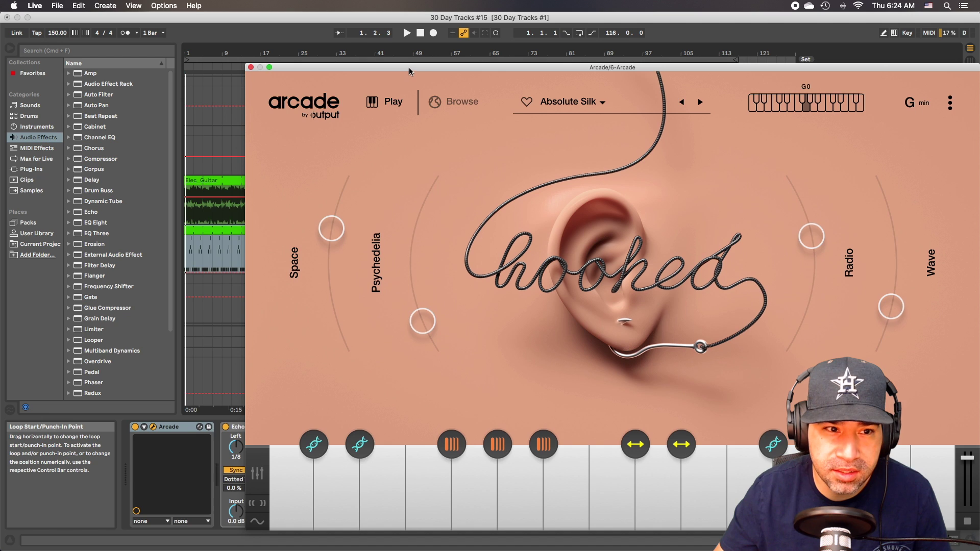
# - Reposition the Arcade window and play the Arcade track from bar 13 to watch which keys it triggers
pyautogui.moveTo(409, 67); pyautogui.dragTo(286, 314)
pyautogui.click(242, 257)
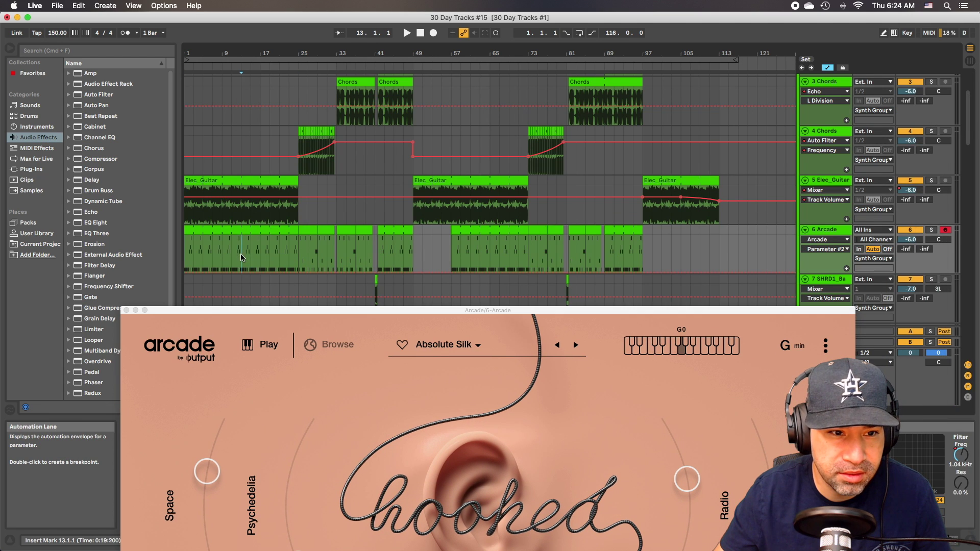
pyautogui.doubleClick(310, 311)
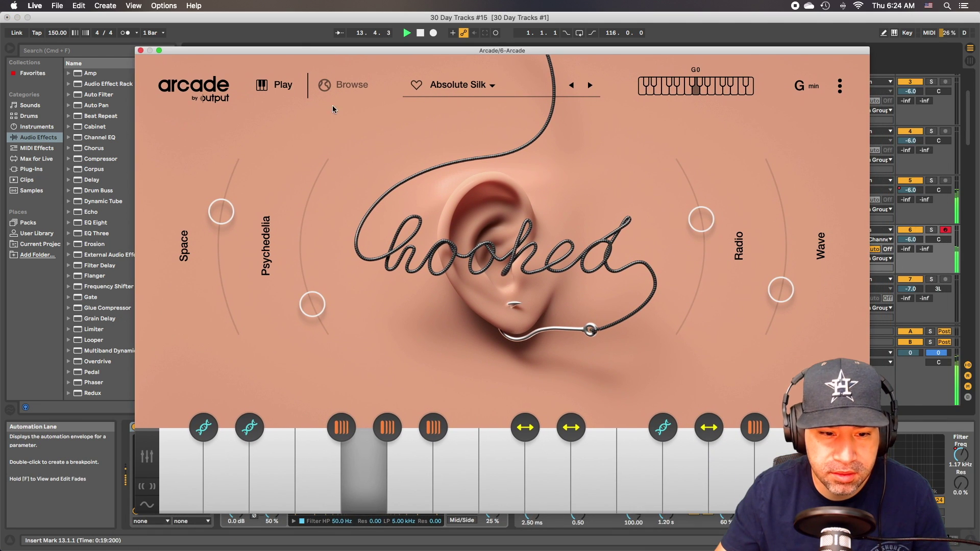
# - Show the settings of Arcade's third repeater modifier, replay the part from bar 13, and close the plug-in window
pyautogui.click(432, 451)
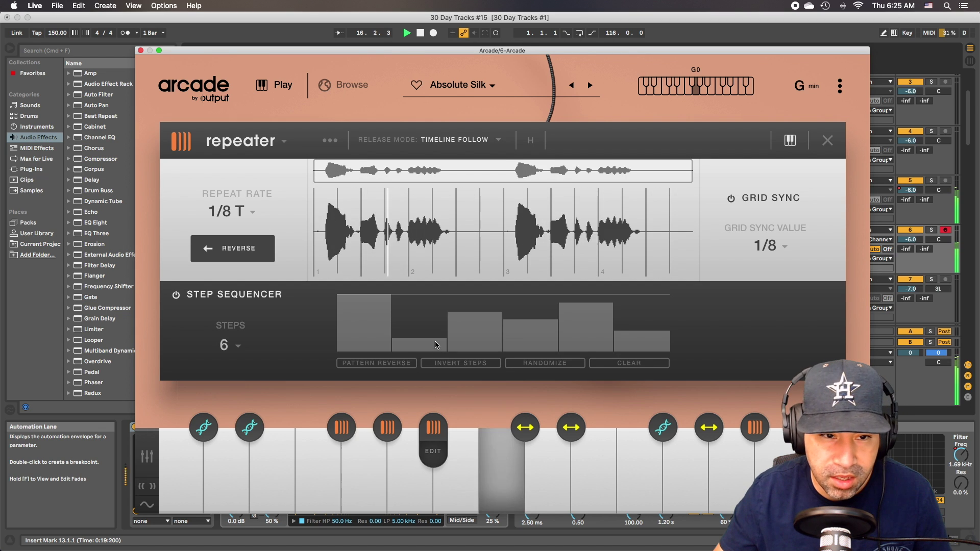
pyautogui.press('space')
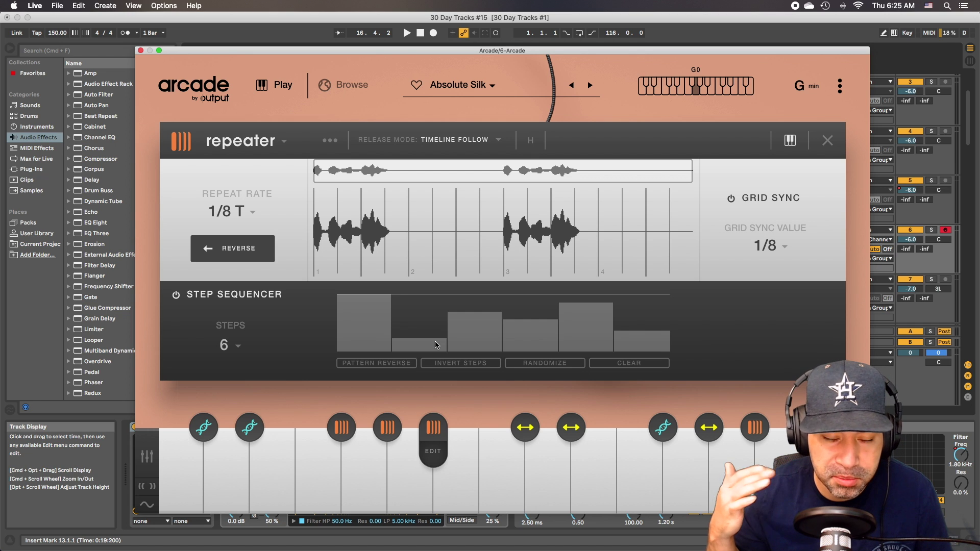
pyautogui.press('space')
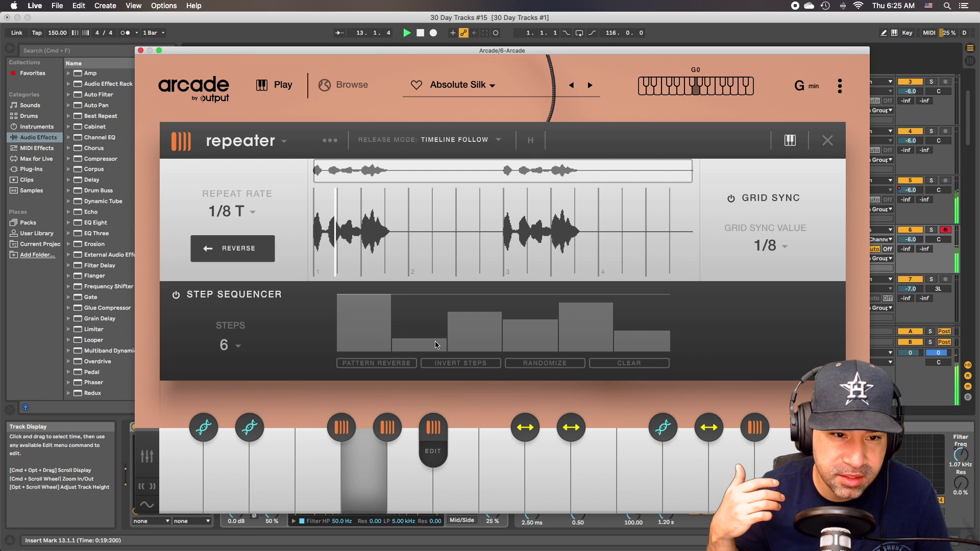
pyautogui.press('space')
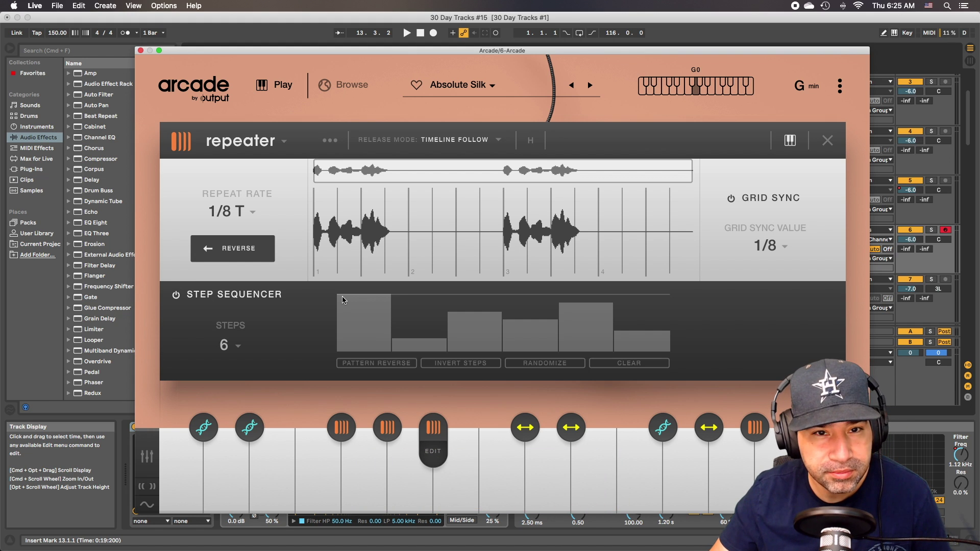
pyautogui.press('space')
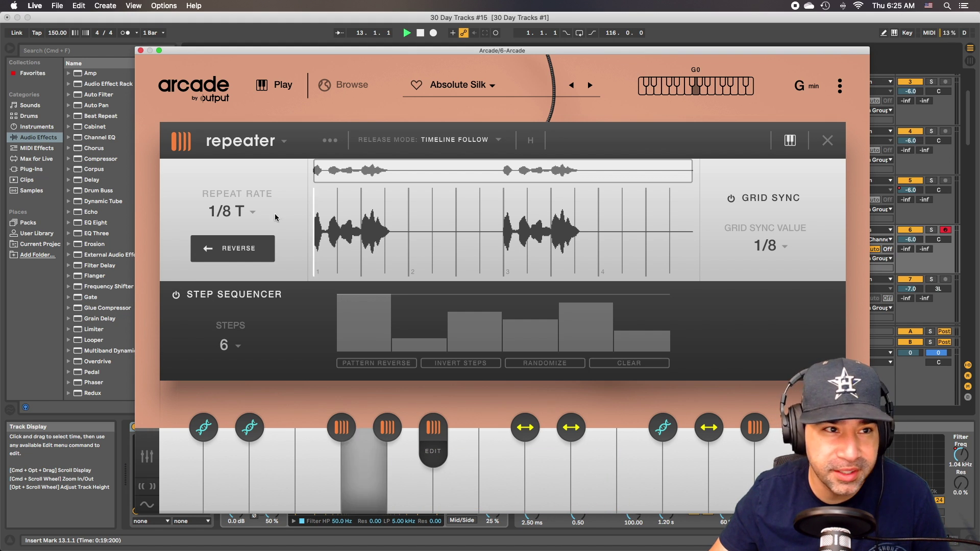
pyautogui.click(141, 51)
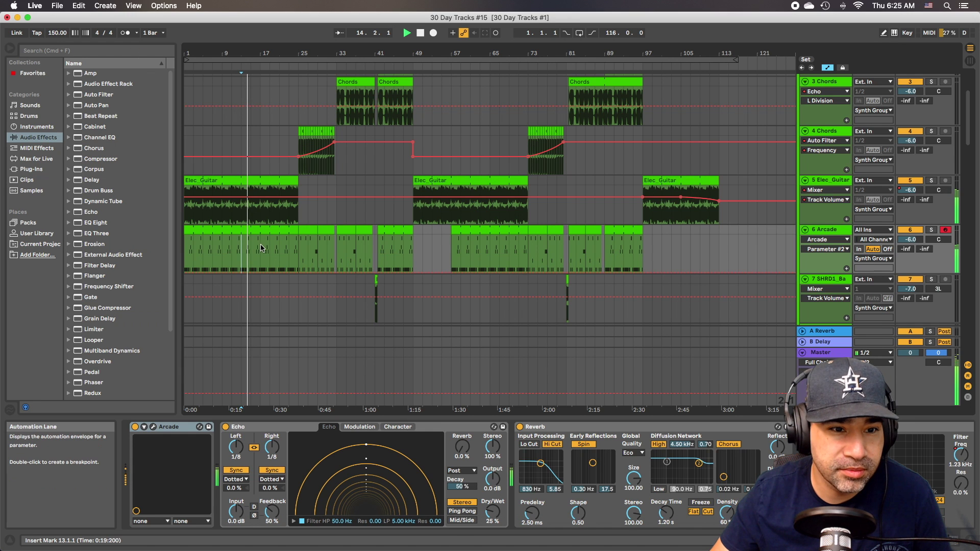
# - Play the arrangement from bar 21 and look over the synth, drum and bass tracks as the song reaches the bar 41 break
pyautogui.click(281, 254)
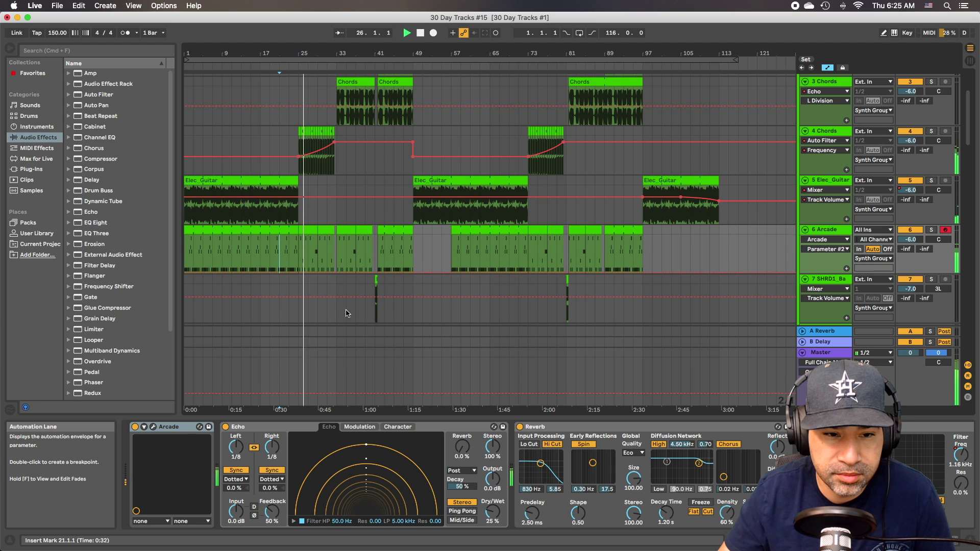
pyautogui.scroll(3, 346, 313)
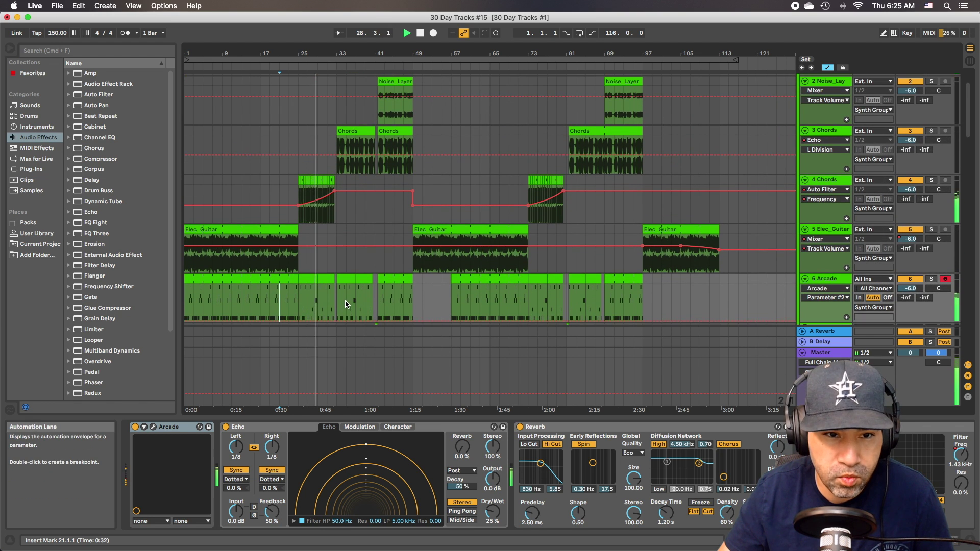
pyautogui.scroll(-5, 362, 281)
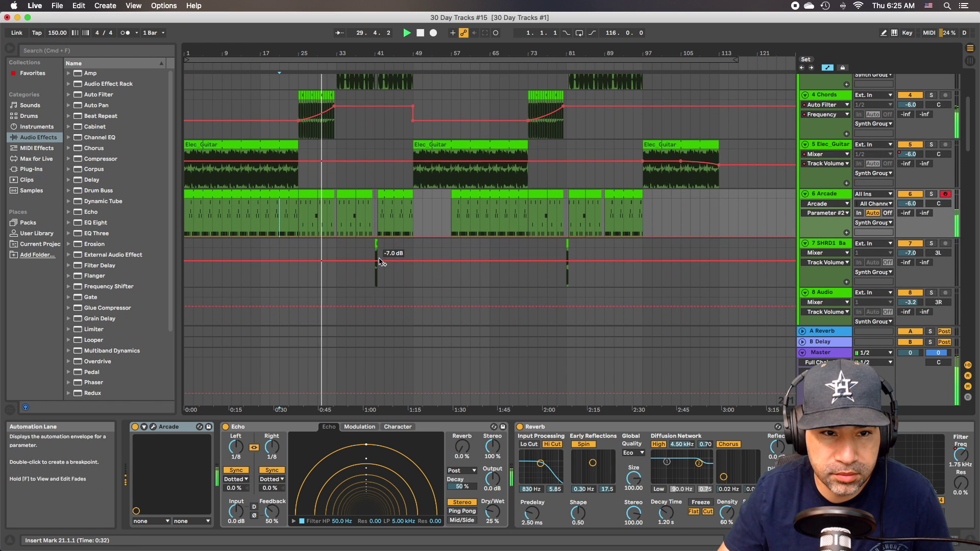
pyautogui.scroll(2, 380, 262)
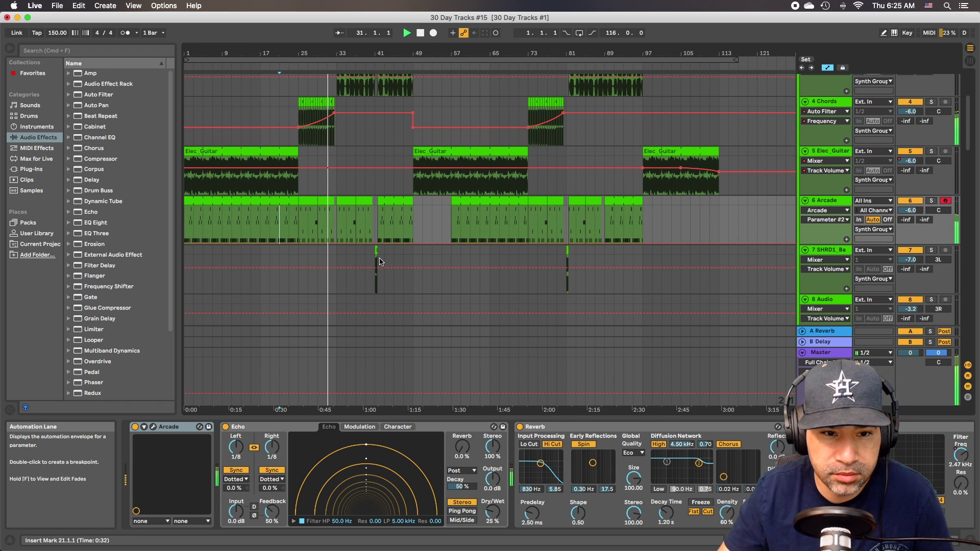
pyautogui.scroll(7, 380, 262)
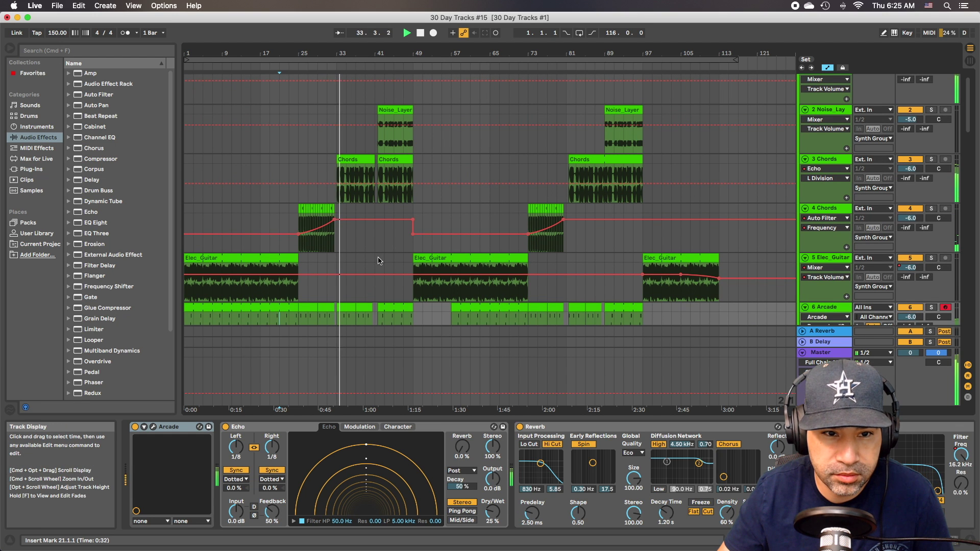
pyautogui.scroll(-12, 374, 256)
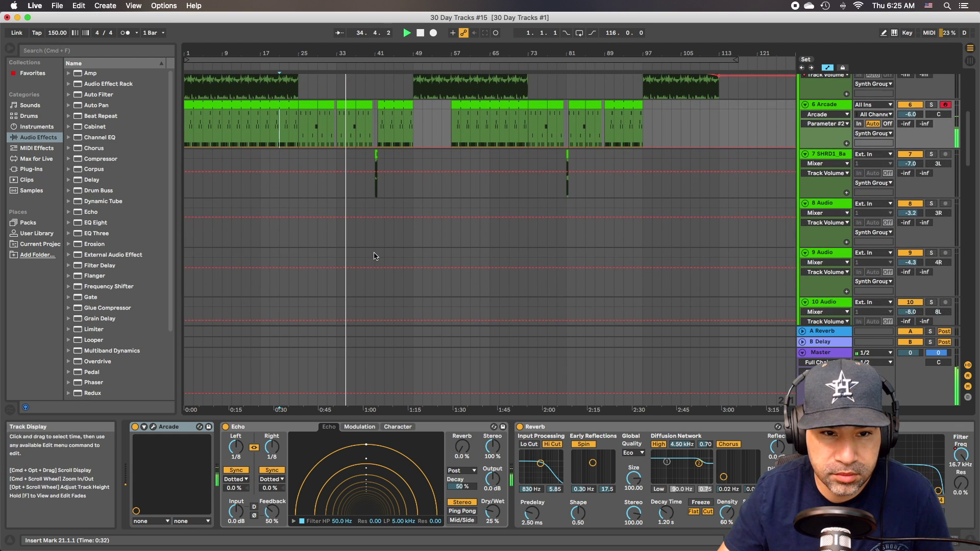
pyautogui.scroll(-2, 374, 256)
pyautogui.scroll(-12, 374, 256)
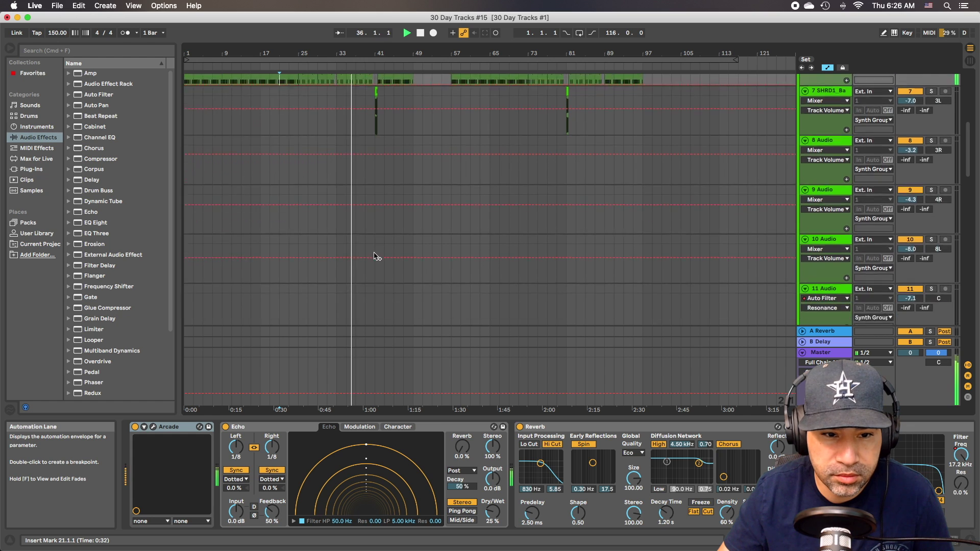
pyautogui.scroll(-20, 374, 255)
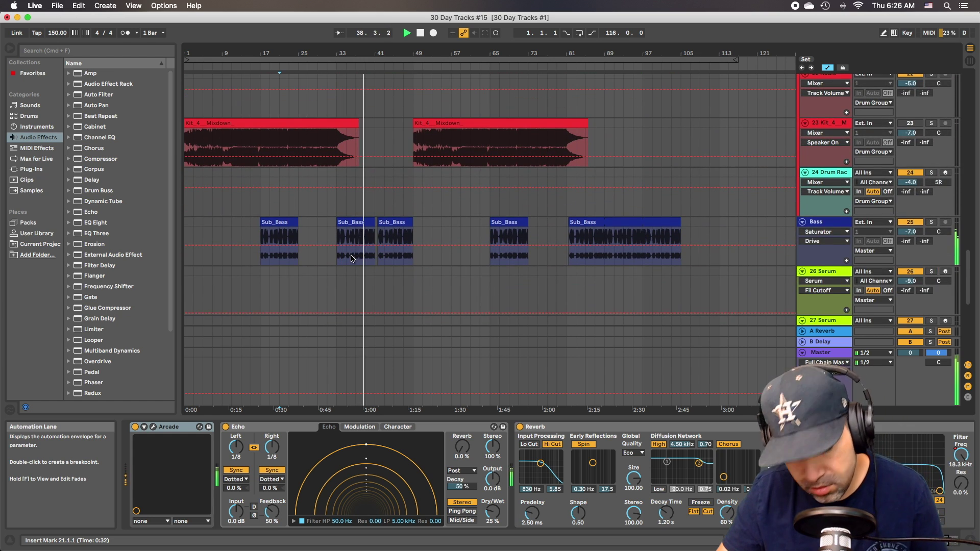
pyautogui.scroll(20, 358, 255)
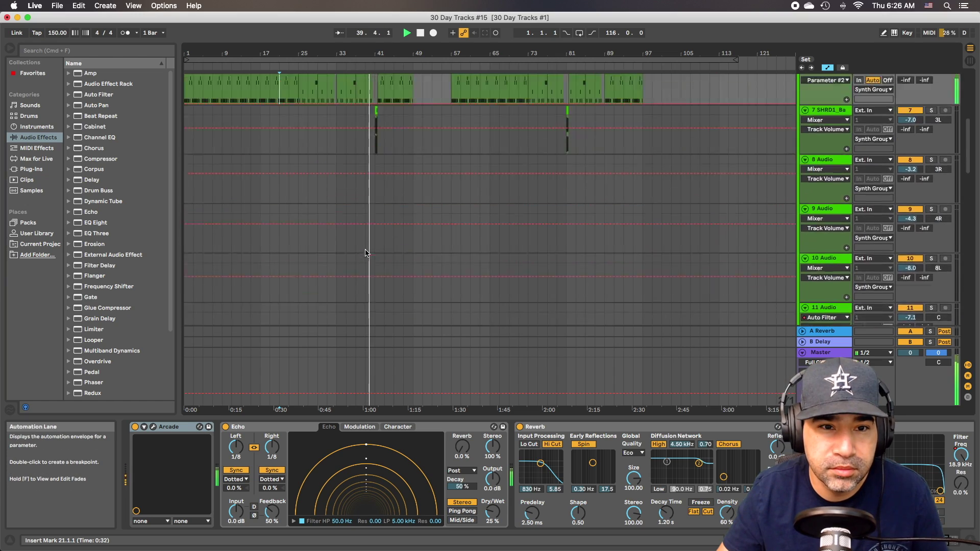
pyautogui.scroll(5, 363, 250)
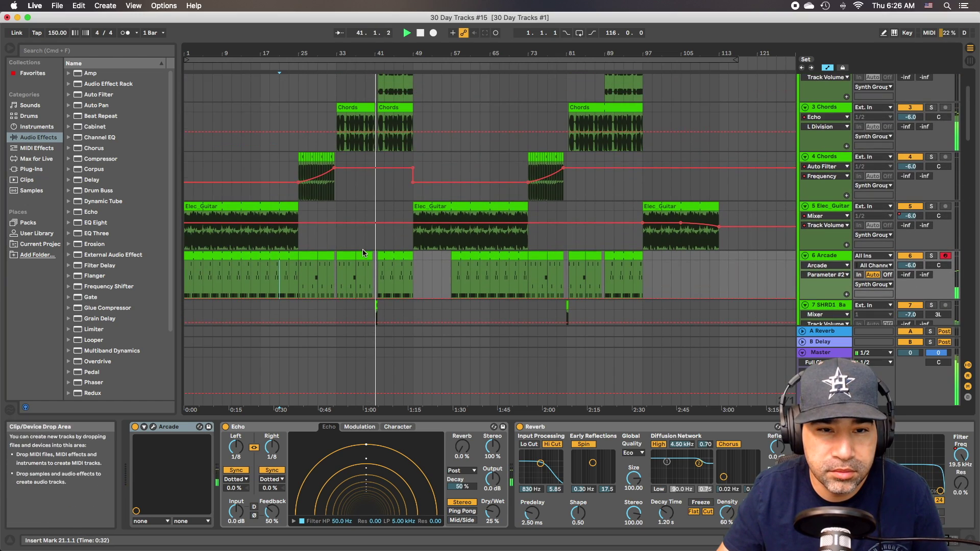
# - Place the insert marker at bar 41 on track 7, stop playback, and enlarge the short clip there
pyautogui.moveTo(408, 67); pyautogui.dragTo(405, 133)
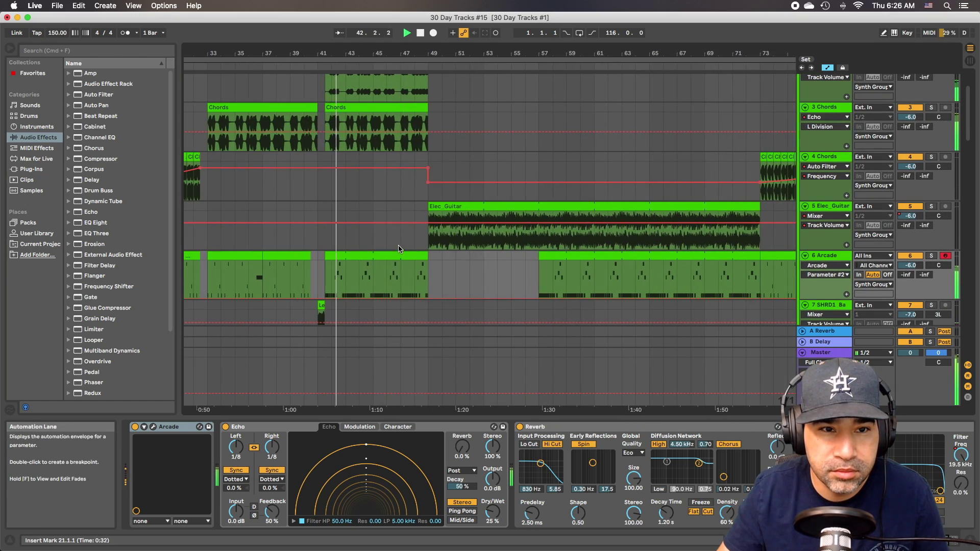
pyautogui.scroll(3, 399, 249)
pyautogui.scroll(-10, 399, 249)
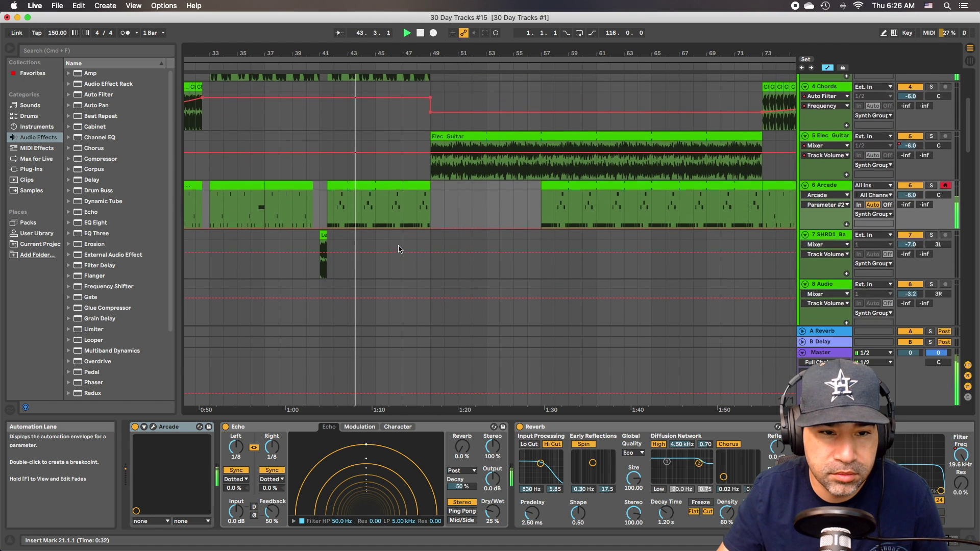
pyautogui.click(319, 270)
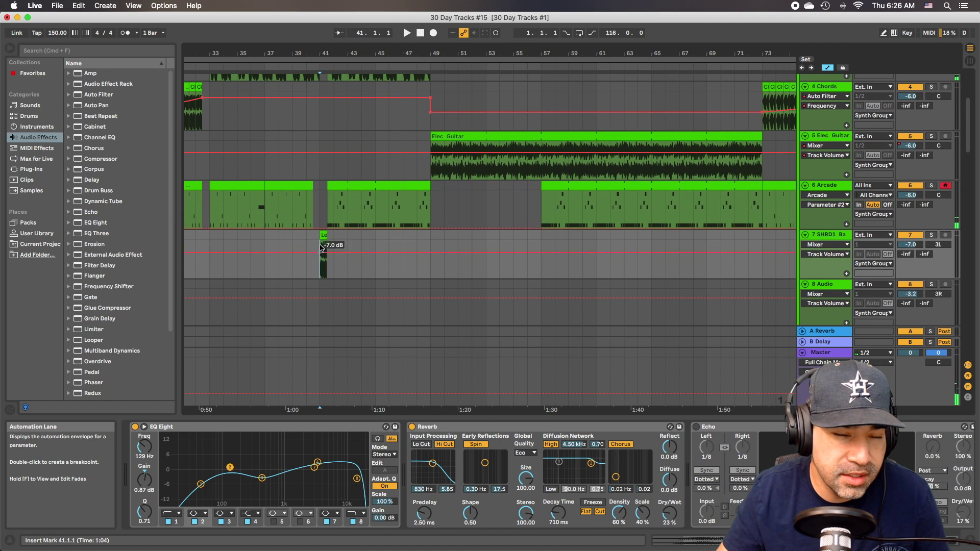
pyautogui.press('+')
pyautogui.press('+')
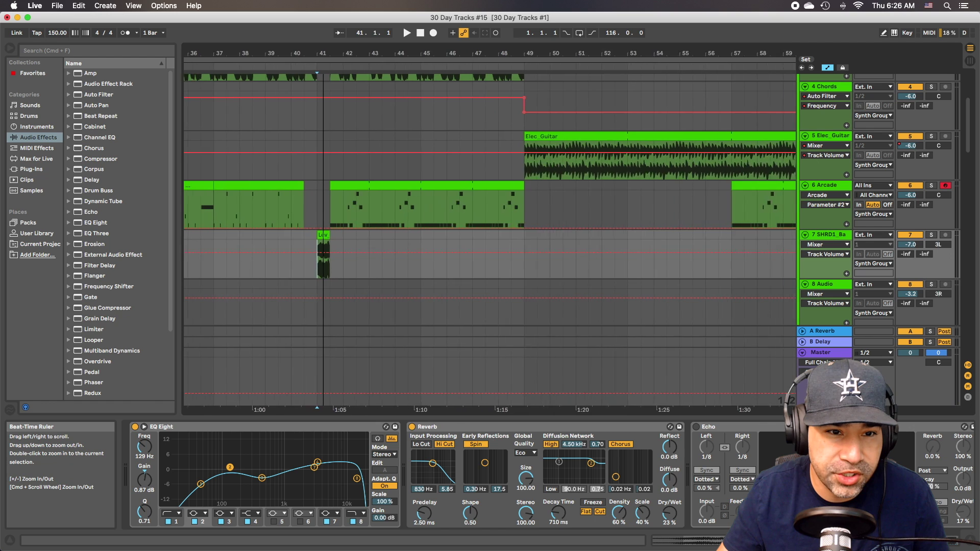
pyautogui.scroll(2, 342, 237)
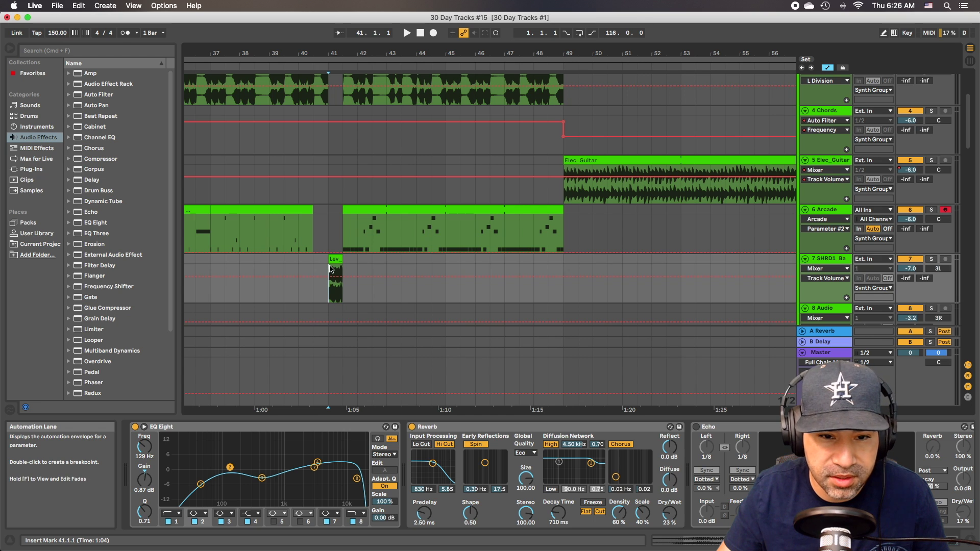
# - Audition the short clip at bar 41 with track 7 soloed, and turn the solo off again
pyautogui.press('space')
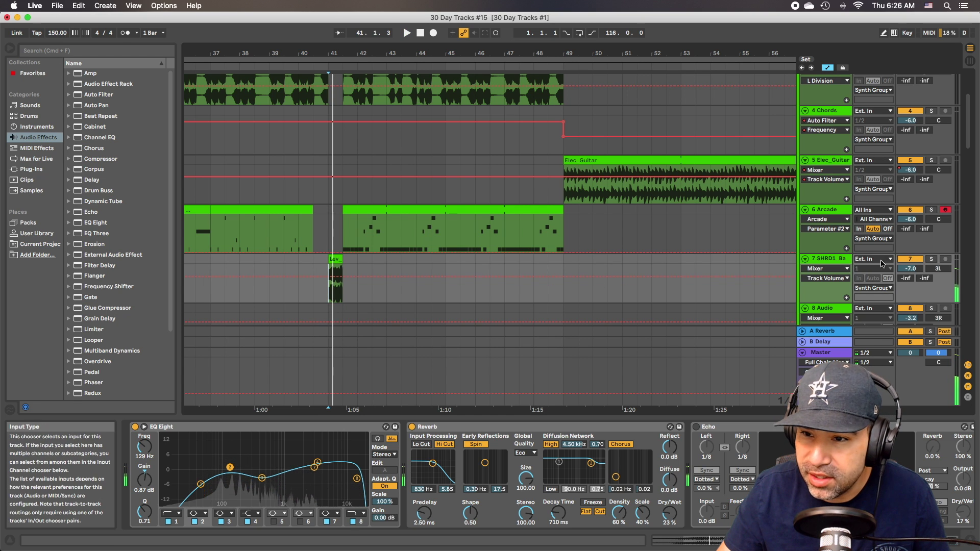
pyautogui.click(932, 259)
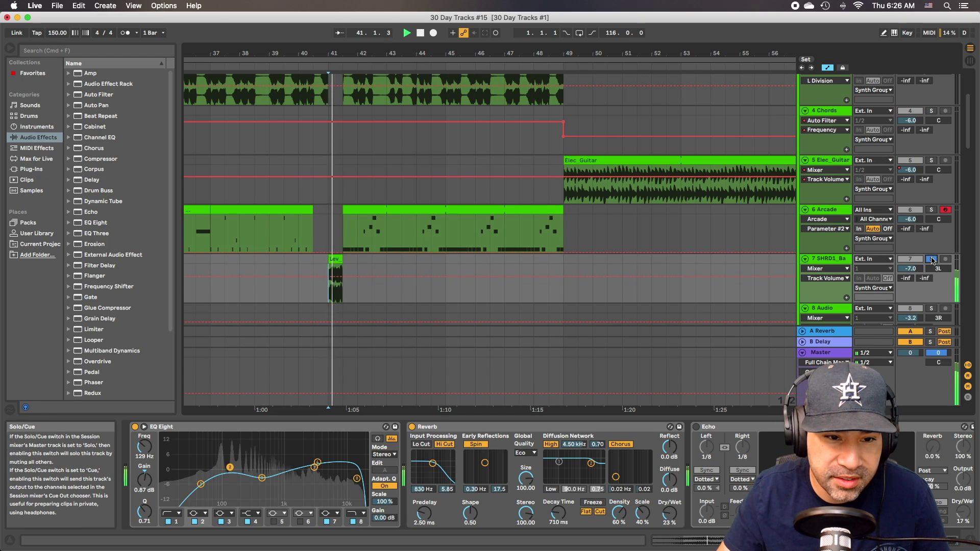
pyautogui.click(932, 259)
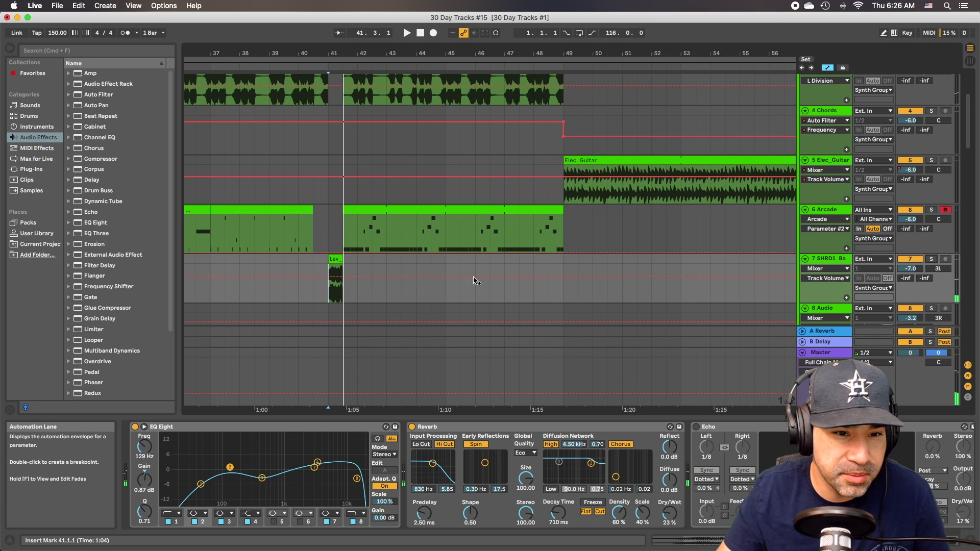
# - Play from bar 39 to hear the break in context, skip to the guitar section at bar 49, and stop playback
pyautogui.click(271, 299)
pyautogui.press('space')
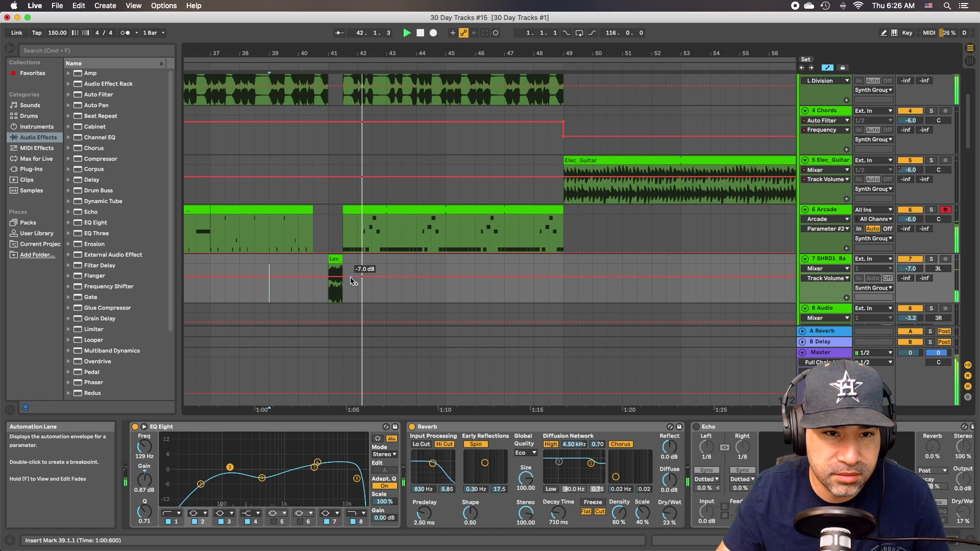
pyautogui.moveTo(221, 53); pyautogui.dragTo(221, 15)
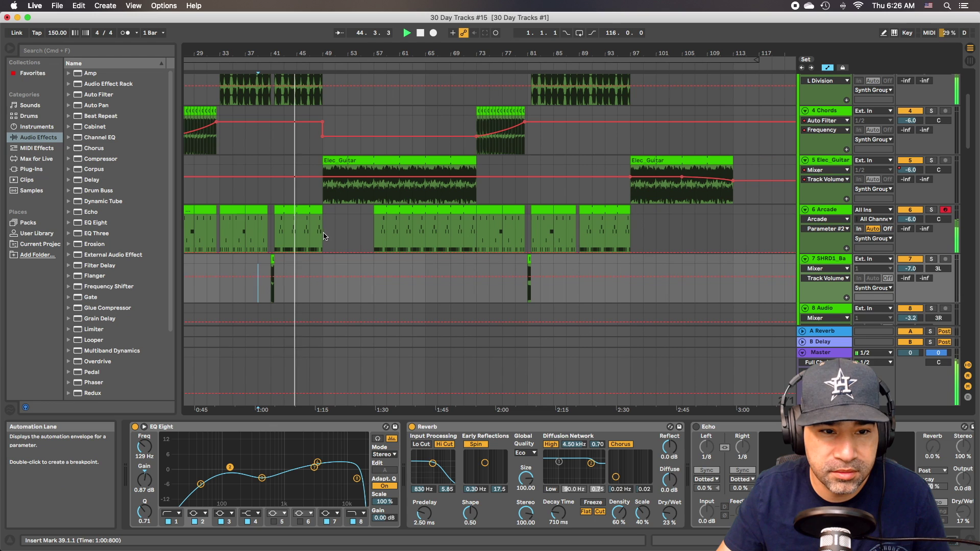
pyautogui.press('space')
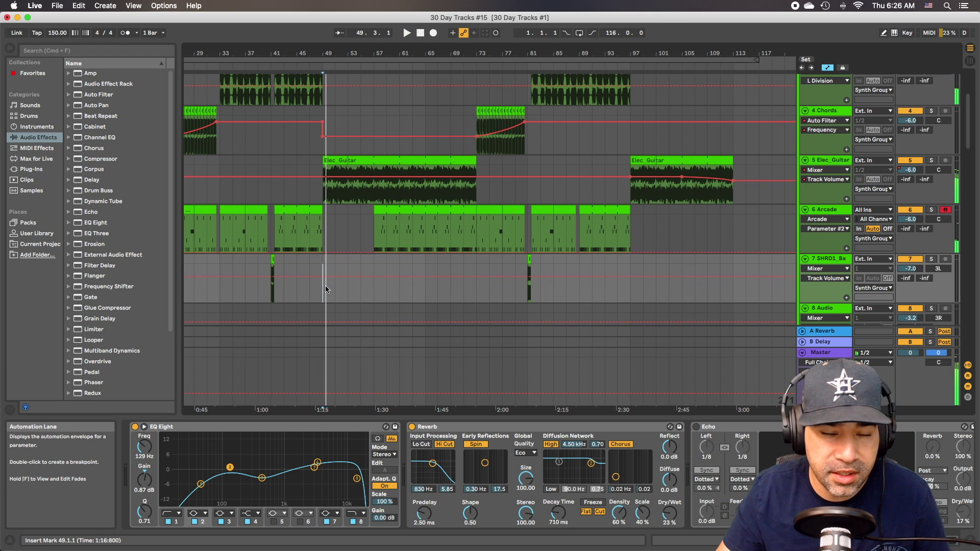
# - Play from bar 77 through the second break at bar 81 with track 7's second short clip in view
pyautogui.hscroll(5, 328, 285)
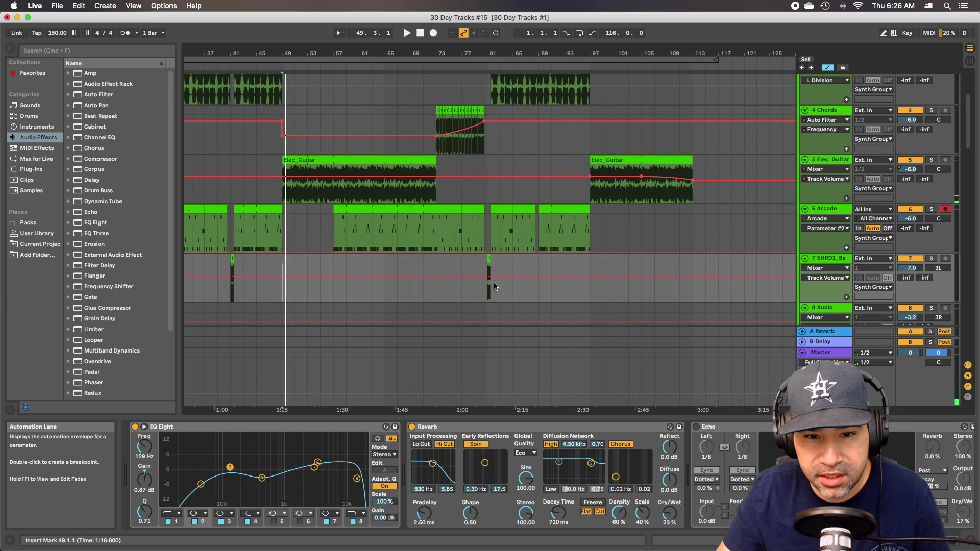
pyautogui.click(461, 292)
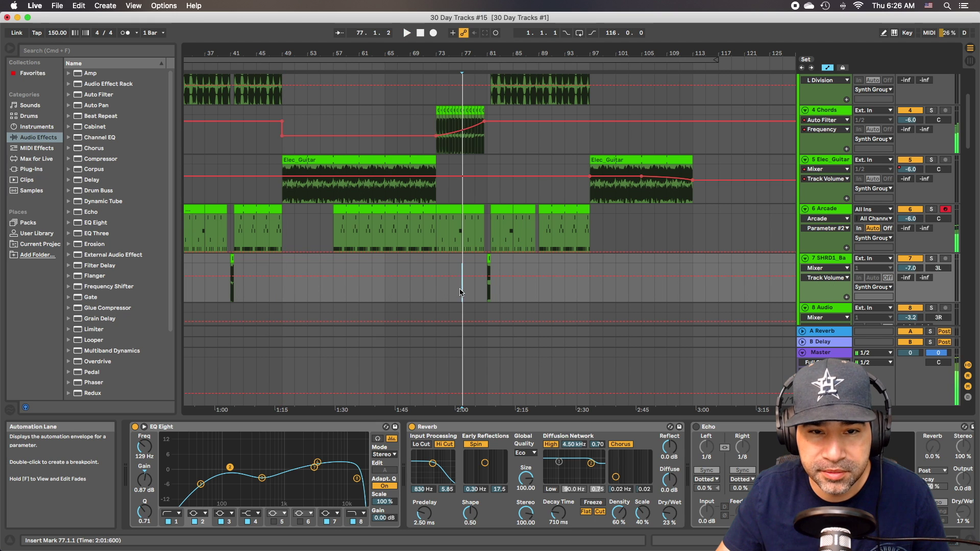
pyautogui.press('space')
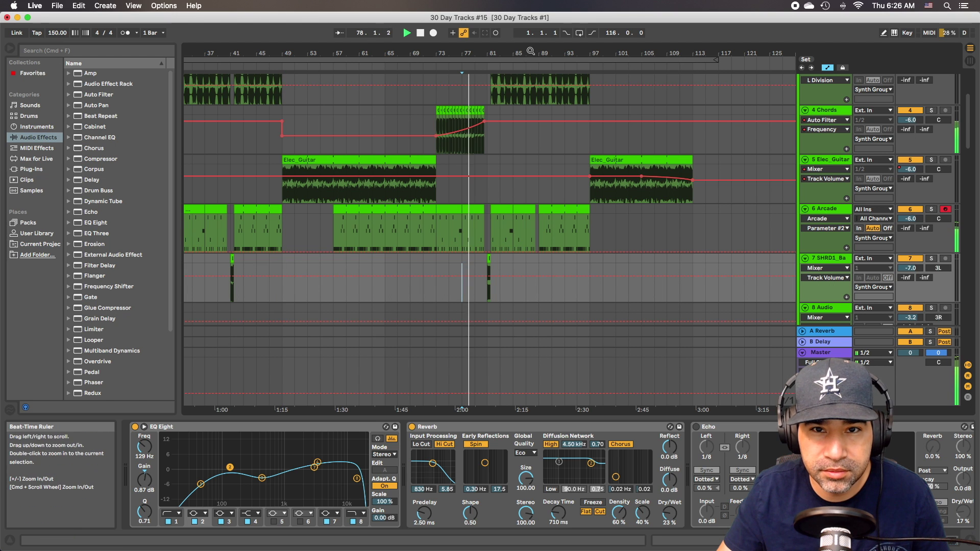
pyautogui.moveTo(490, 53); pyautogui.dragTo(427, 236)
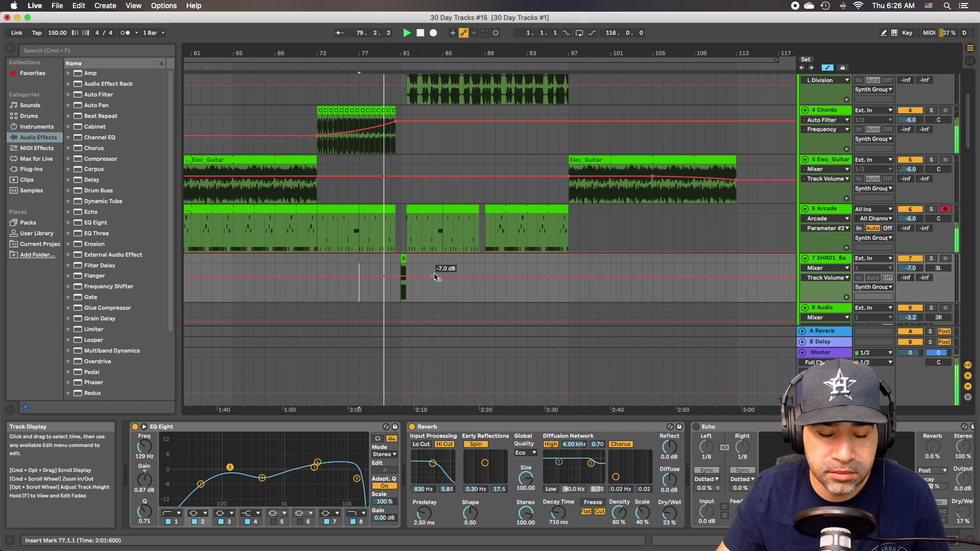
pyautogui.scroll(2, 431, 284)
pyautogui.scroll(-1, 455, 298)
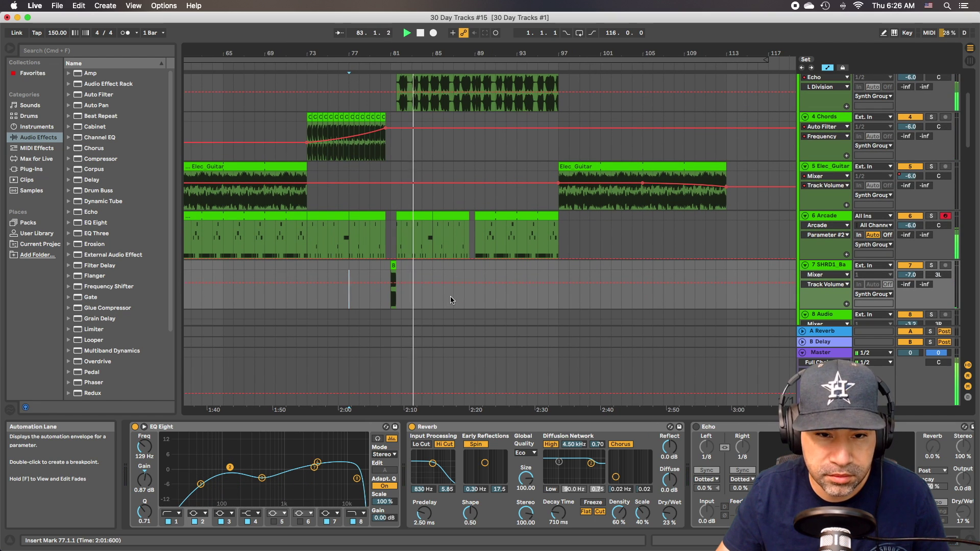
# - Stop playback at bar 81 on track 7 and show its second short clip close up
pyautogui.click(391, 301)
pyautogui.press('space')
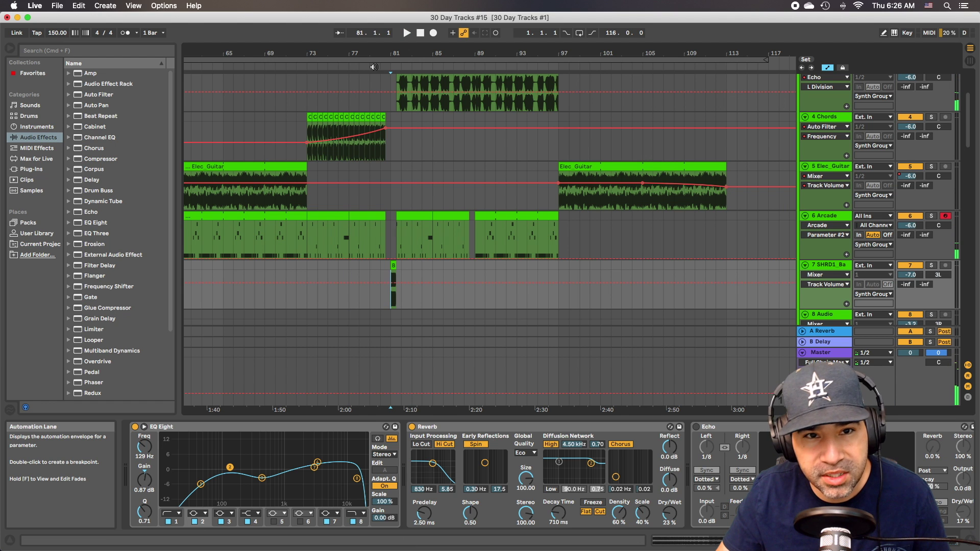
pyautogui.moveTo(386, 53)
pyautogui.mouseDown()
pyautogui.moveTo(386, 122)
pyautogui.moveTo(388, 53)
pyautogui.mouseUp()
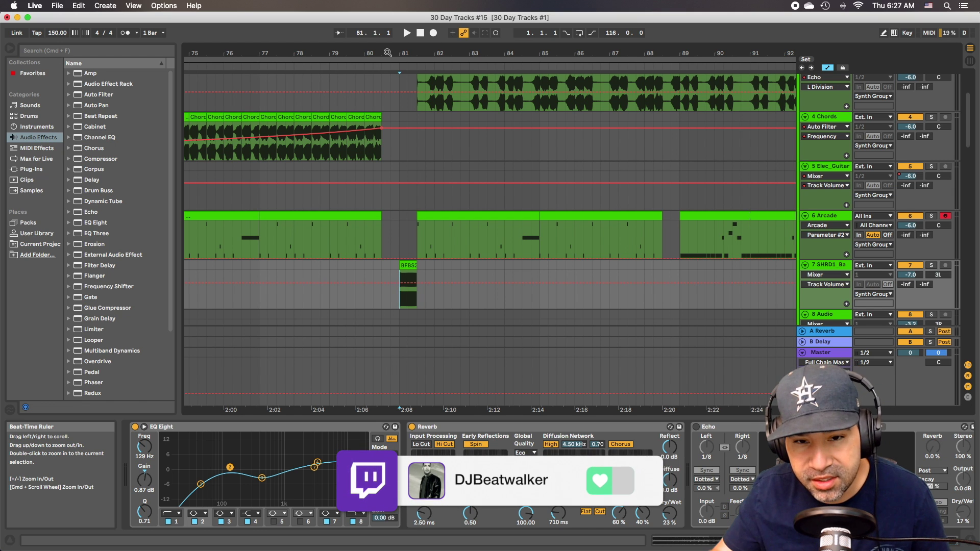
# - Move the Noise_Layer clip at bar 89 to 81.3.1, in line with the start of the Chords clip, and audition it
pyautogui.moveTo(388, 53); pyautogui.dragTo(311, 43)
pyautogui.scroll(5, 360, 164)
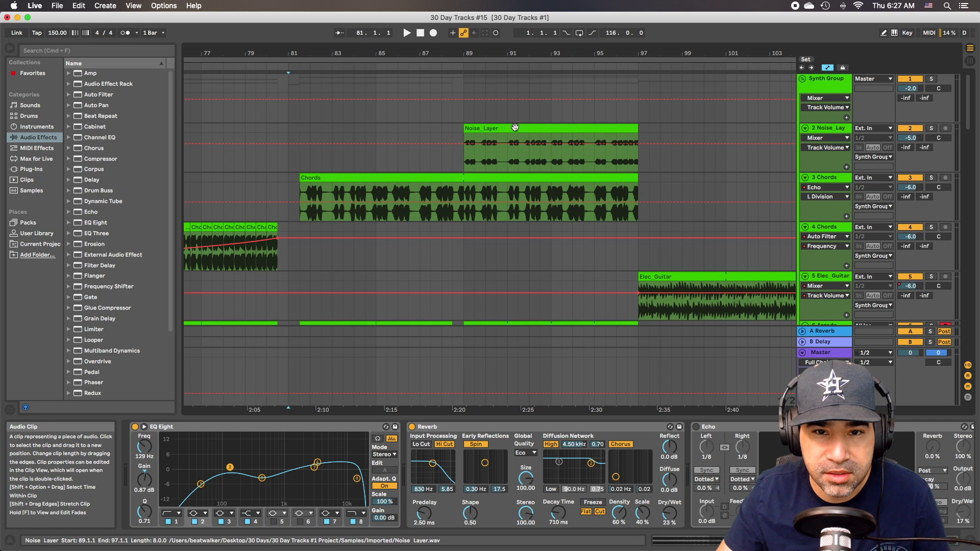
pyautogui.moveTo(515, 127); pyautogui.dragTo(351, 129)
pyautogui.click(310, 162)
pyautogui.press('space')
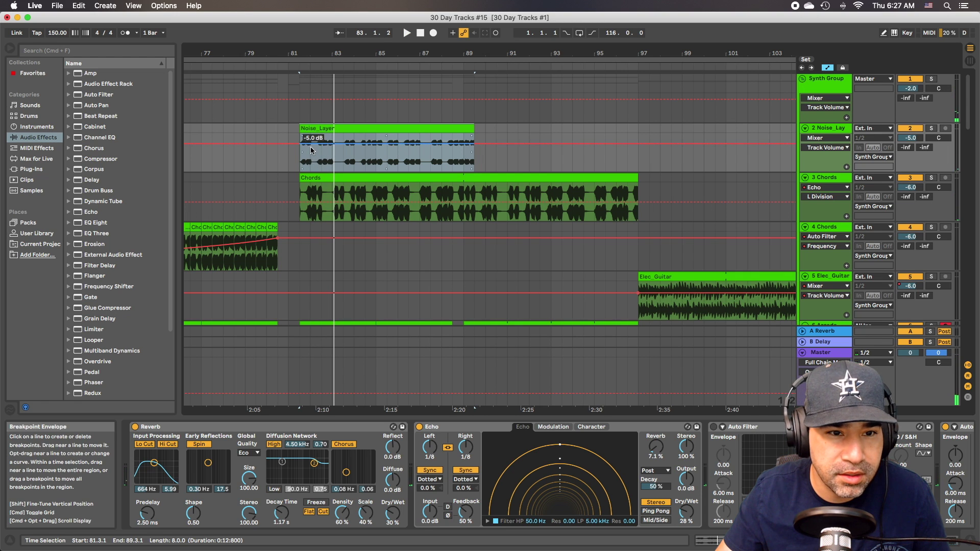
# - Shift Noise_Layer to bar 81, trim its start so it spans 81.3 to 89, and play from bar 81 and from bar 89
pyautogui.moveTo(306, 128); pyautogui.dragTo(292, 131)
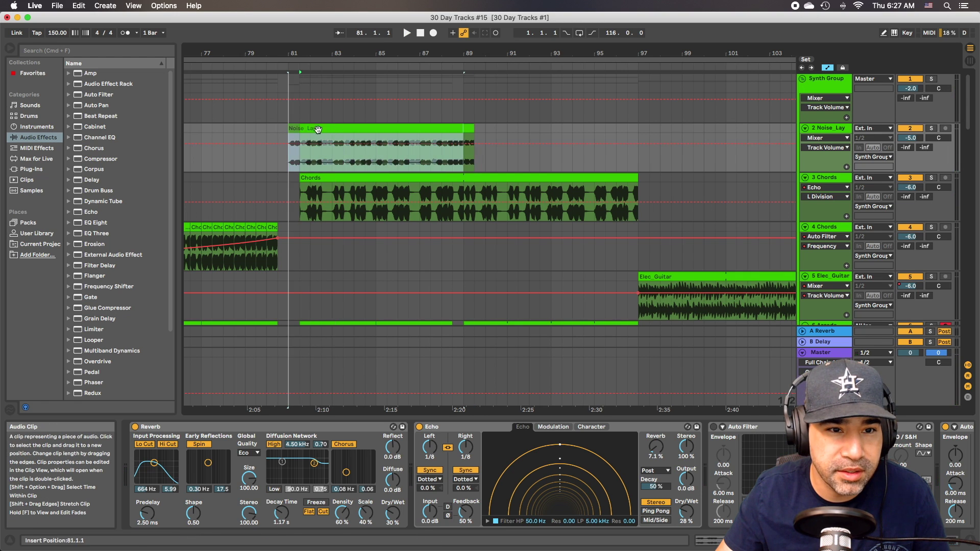
pyautogui.press('super+z')
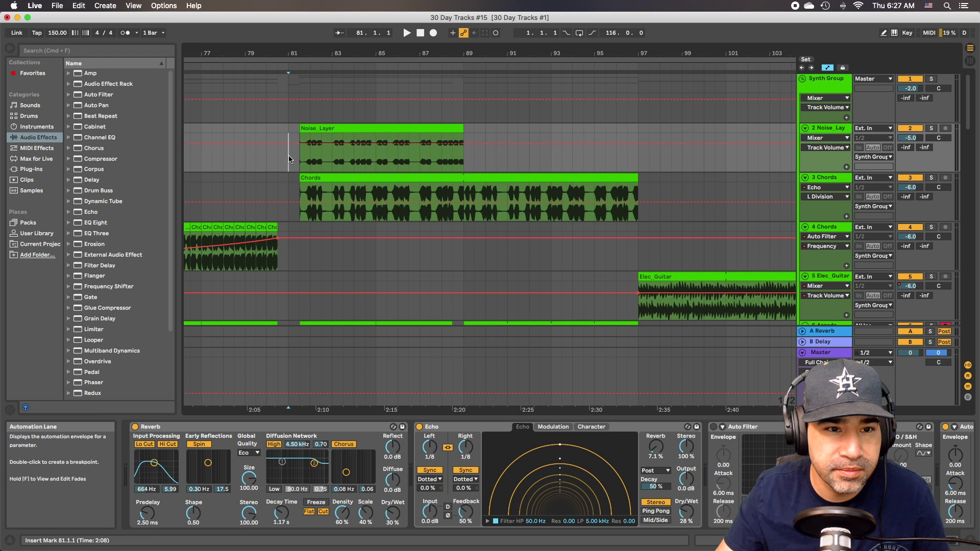
pyautogui.press('space')
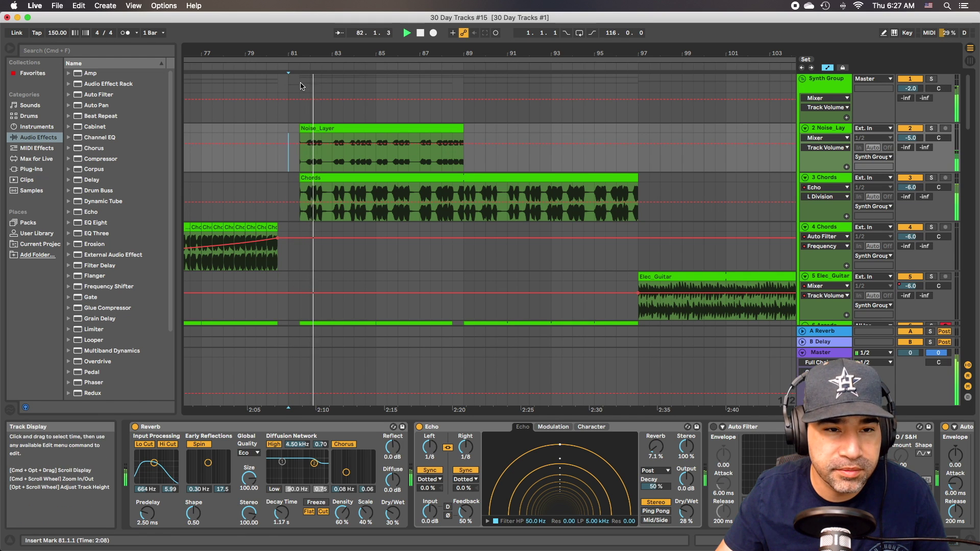
pyautogui.scroll(-2, 357, 118)
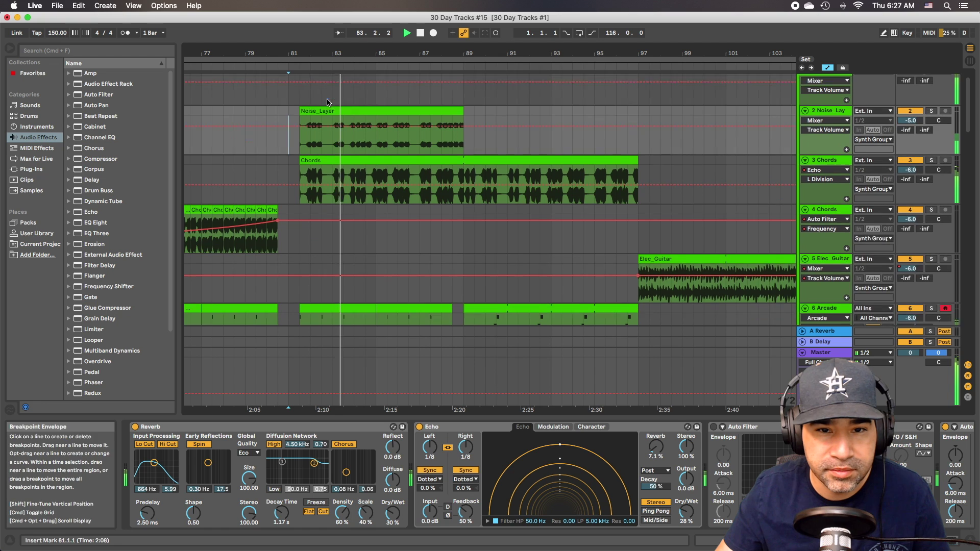
pyautogui.click(468, 139)
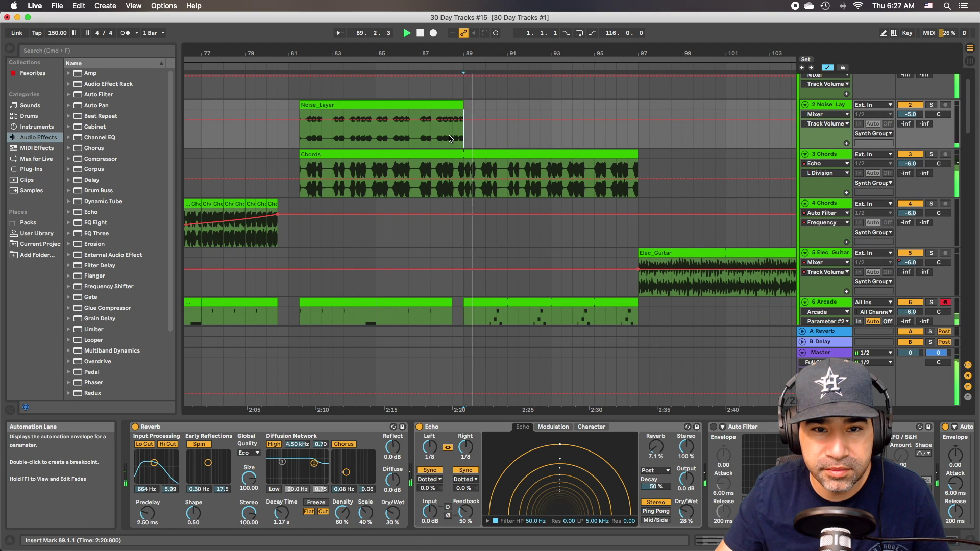
# - Play the end of the Noise_Layer clip from 88.3.1 and again from 87.4.1, viewed close up
pyautogui.click(452, 136)
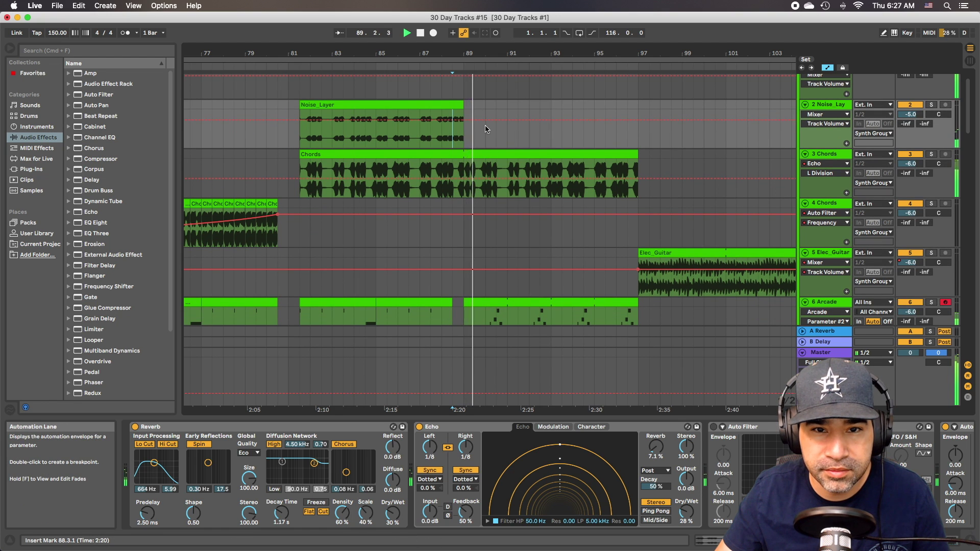
pyautogui.moveTo(408, 52); pyautogui.dragTo(408, 20)
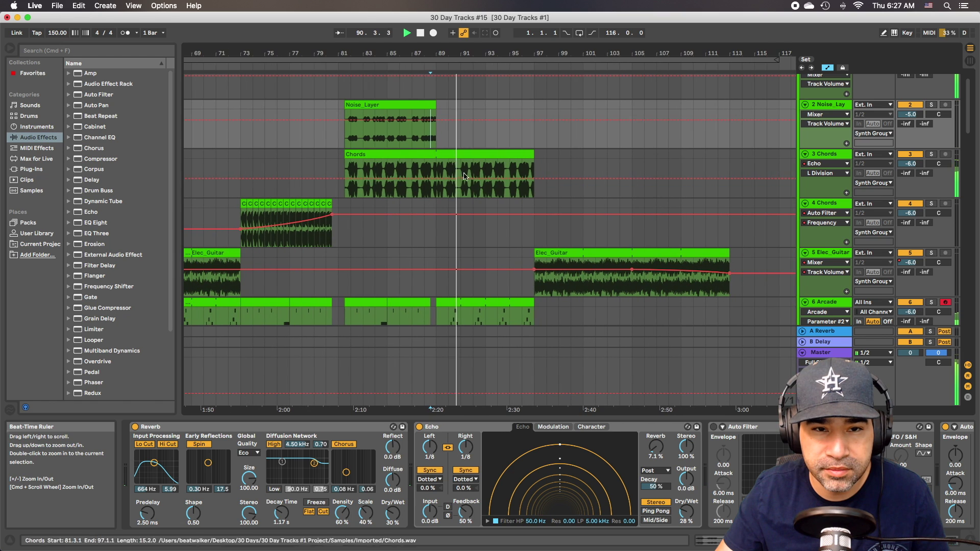
pyautogui.click(438, 141)
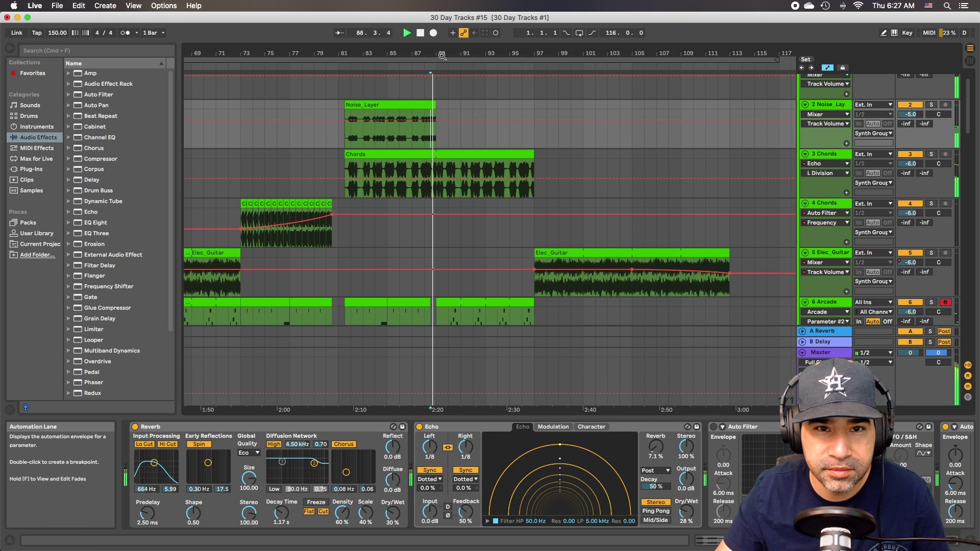
pyautogui.scroll(5, 408, 138)
pyautogui.click(427, 137)
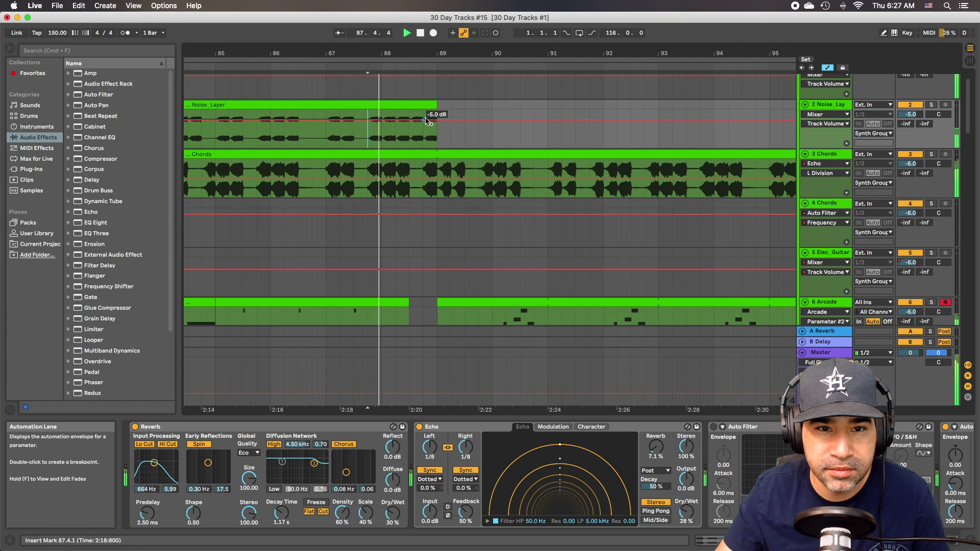
# - Hide the automation, cut the stretch from 88.3.1 to 88.4.1 out of the Noise_Layer clip, and audition the gap from 87.4.1
pyautogui.press('space')
pyautogui.moveTo(415, 136); pyautogui.dragTo(419, 137)
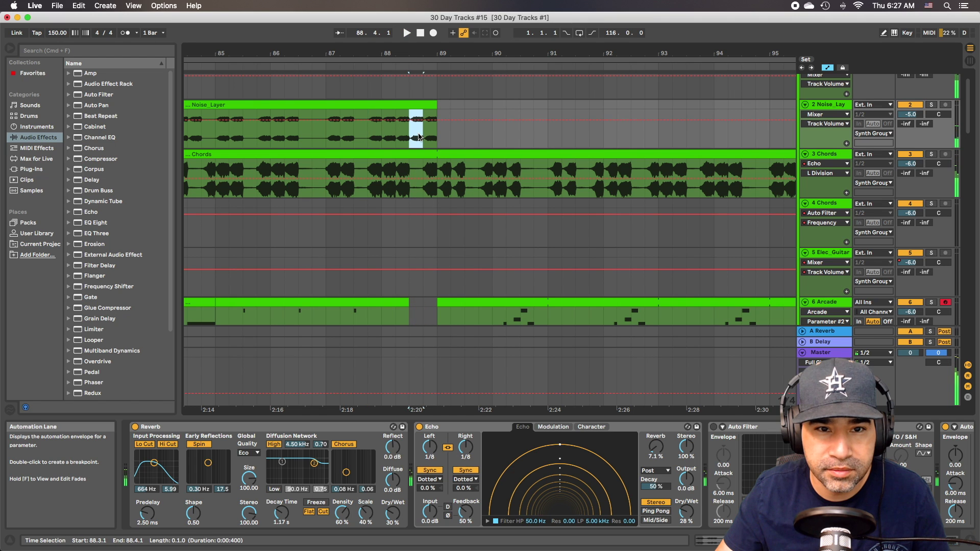
pyautogui.press('space')
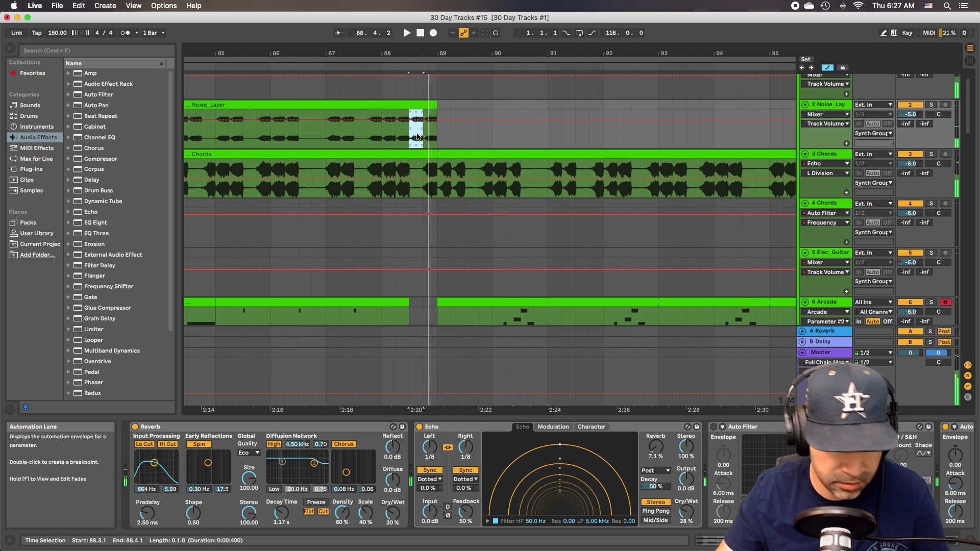
pyautogui.press('a')
pyautogui.press('cmd+e')
pyautogui.press('space')
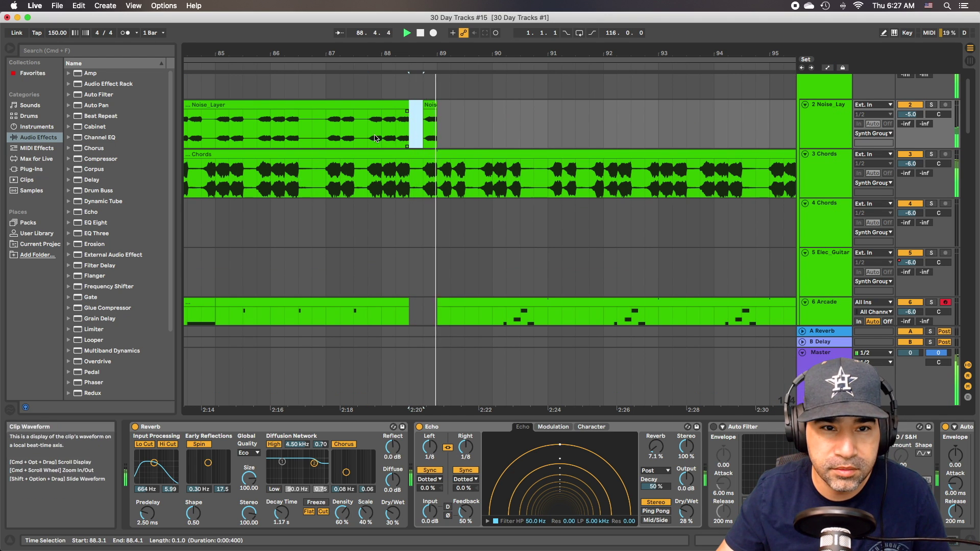
pyautogui.press('Delete')
pyautogui.click(367, 70)
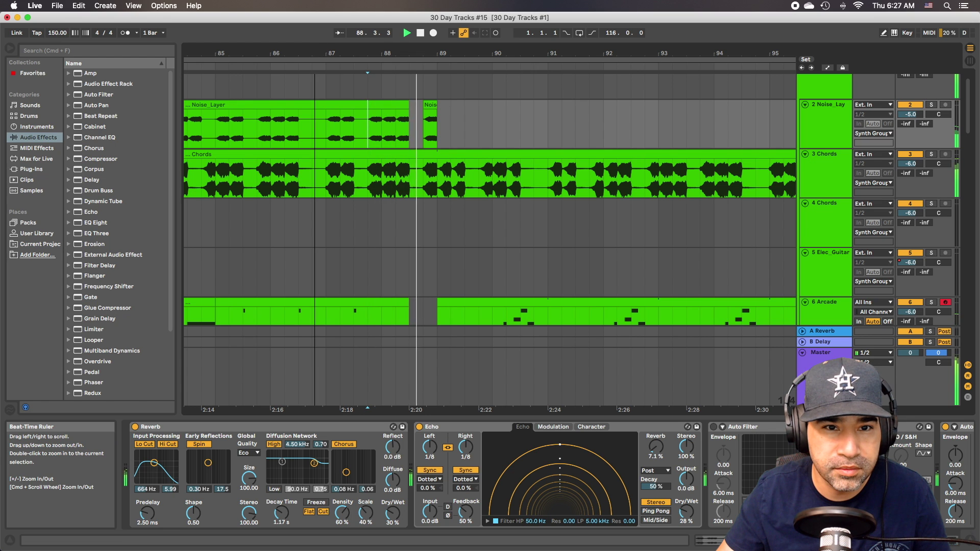
# - Cut the stretch from 84.3.1 to 84.4.1 out of the Noise_Layer clip
pyautogui.moveTo(367, 53); pyautogui.dragTo(510, 40)
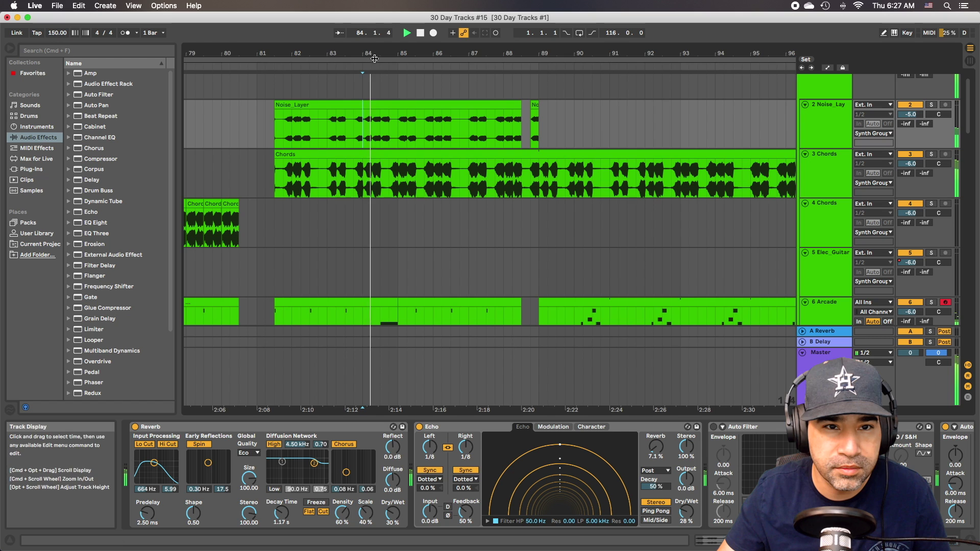
pyautogui.scroll(4, 362, 137)
pyautogui.moveTo(385, 140); pyautogui.dragTo(396, 140)
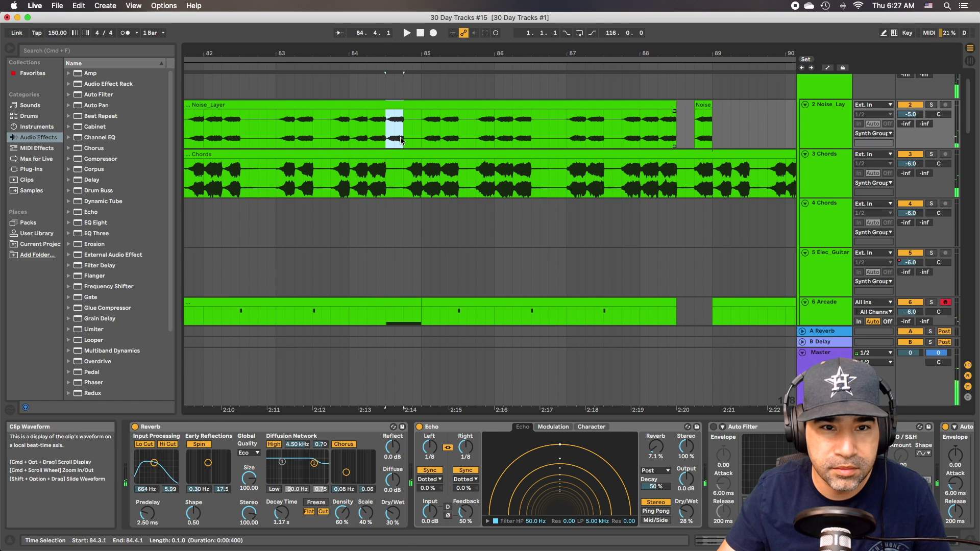
pyautogui.press('super+e')
pyautogui.press('space')
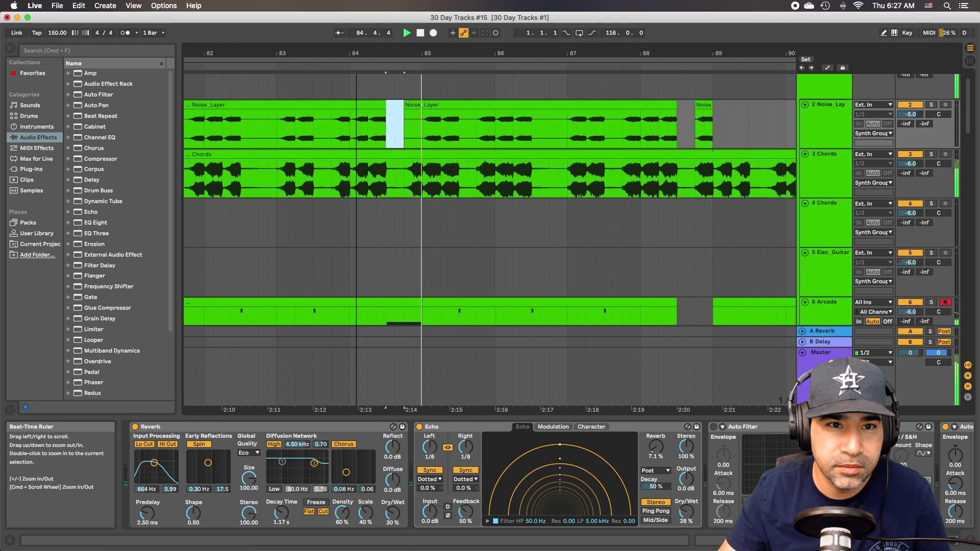
# - Audition the chopped Noise_Layer from bar 84 and from its start at 81.3.1, and stop playback
pyautogui.moveTo(355, 57); pyautogui.dragTo(355, 56)
pyautogui.click(357, 120)
pyautogui.press('space')
pyautogui.press('space')
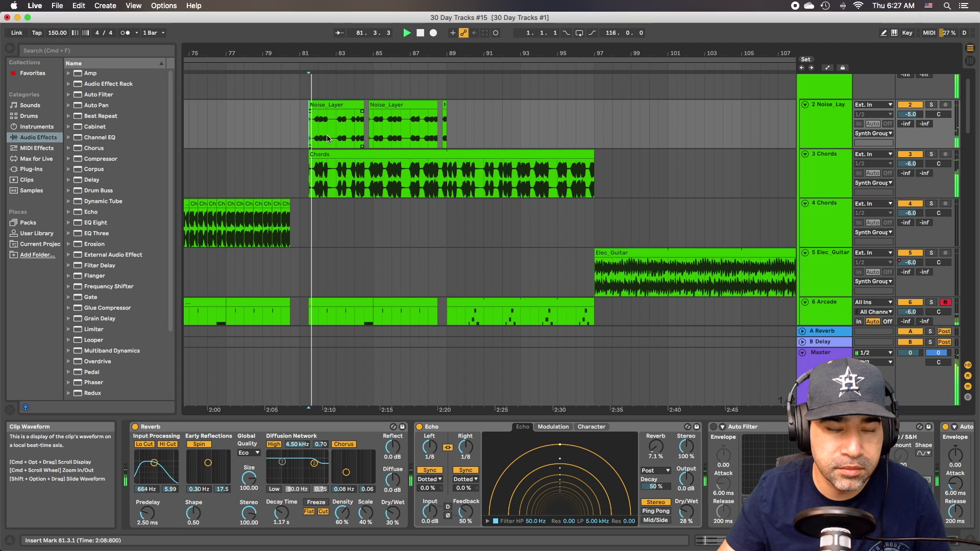
pyautogui.moveTo(398, 55); pyautogui.dragTo(429, 32)
pyautogui.press('space')
# - Look over the full arrangement across the synth and drum tracks, and select bars 39 to 41 on track 7
pyautogui.moveTo(573, 65); pyautogui.dragTo(577, 52)
pyautogui.scroll(-8, 442, 138)
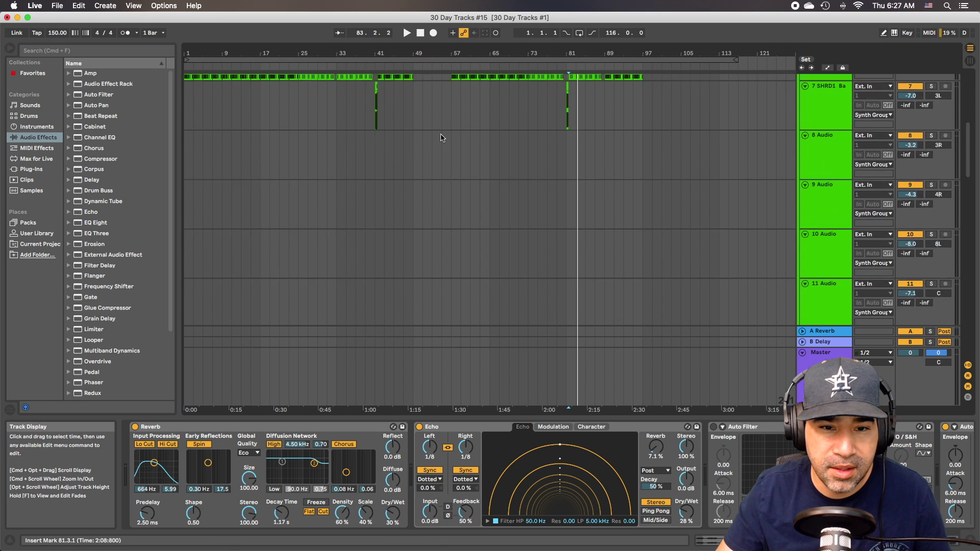
pyautogui.scroll(5, 441, 138)
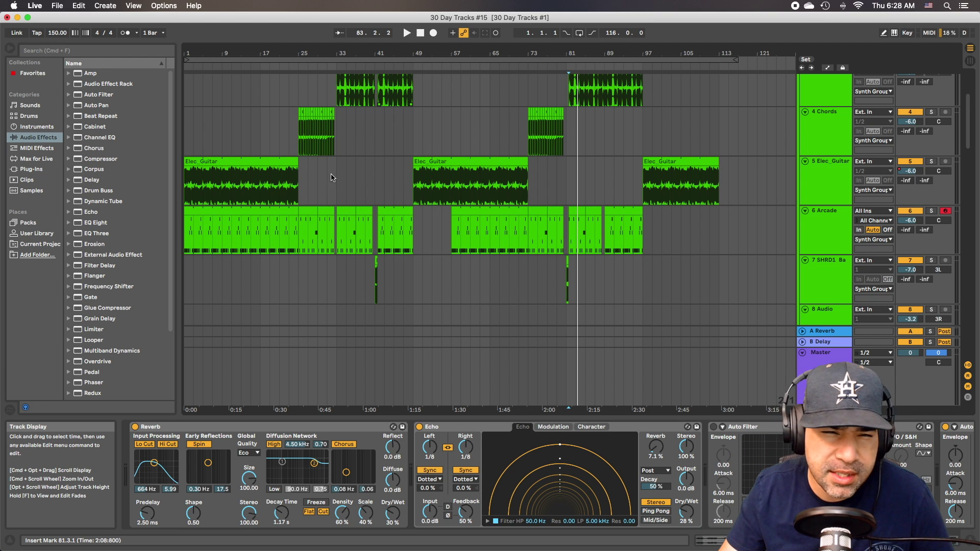
pyautogui.scroll(4, 393, 201)
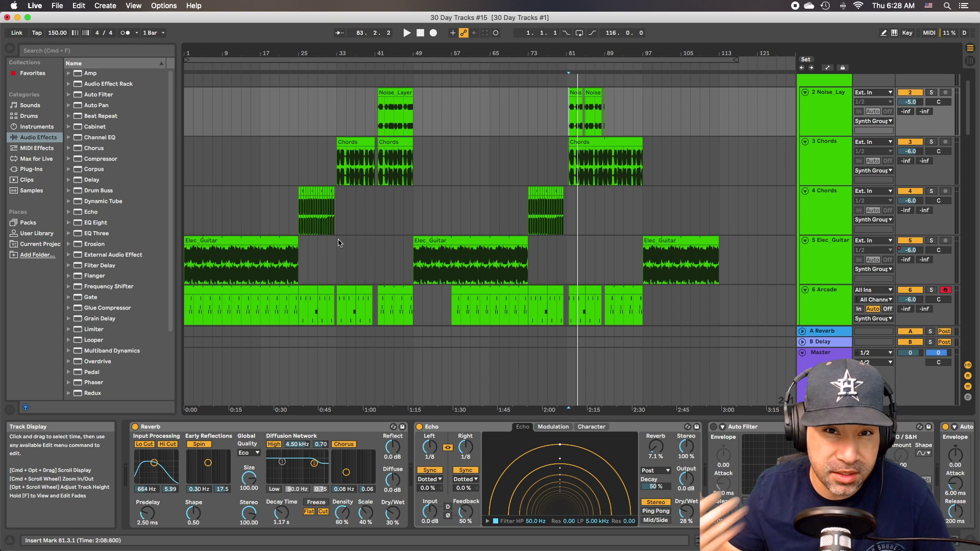
pyautogui.scroll(-12, 340, 243)
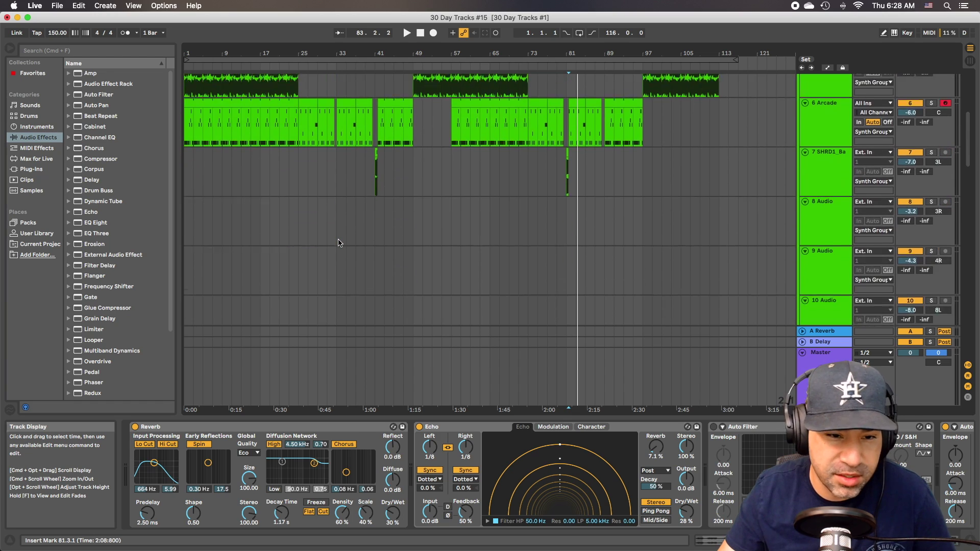
pyautogui.scroll(-6, 340, 243)
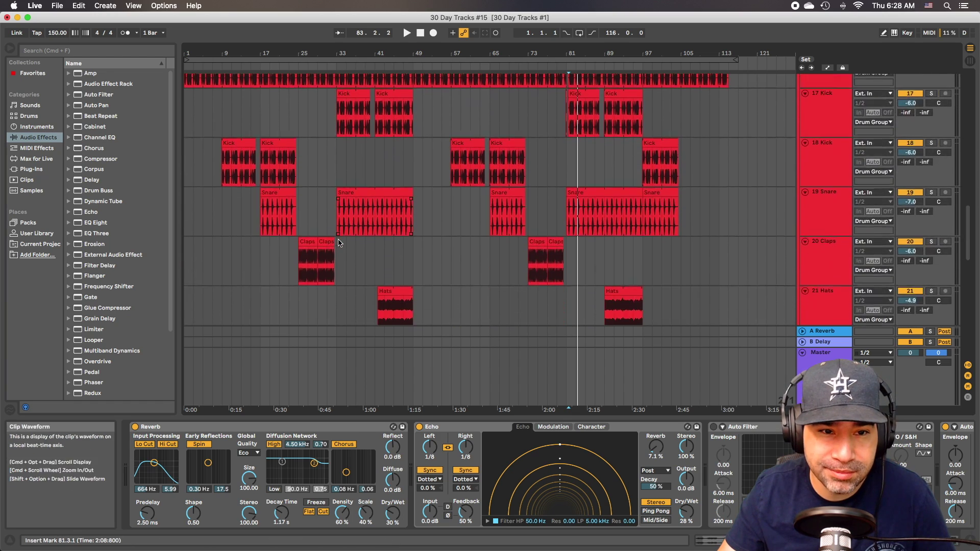
pyautogui.scroll(12, 340, 243)
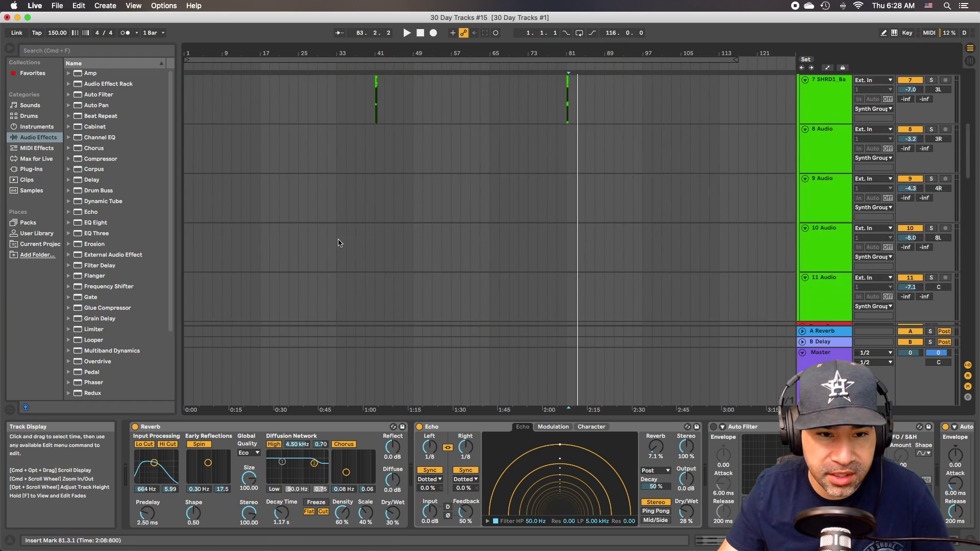
pyautogui.click(370, 255)
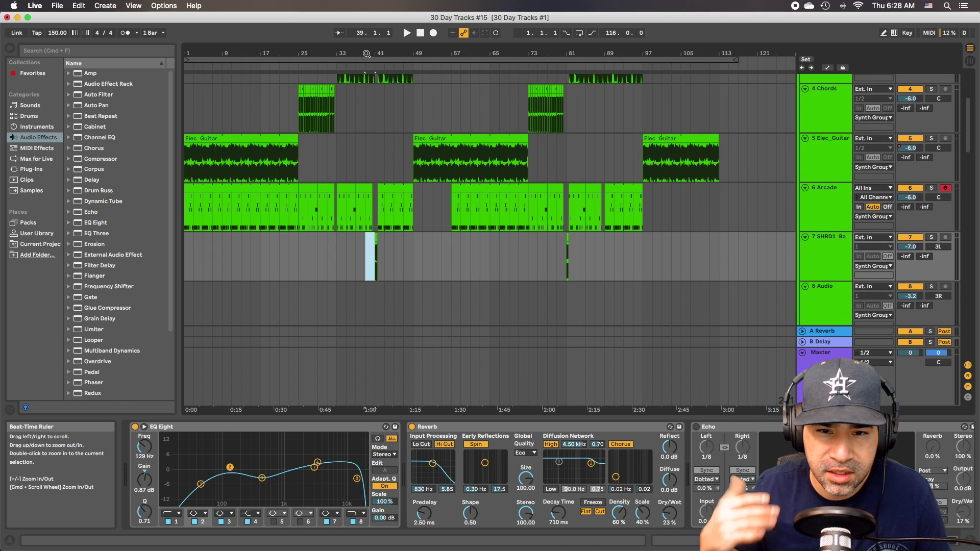
pyautogui.moveTo(331, 77)
pyautogui.mouseDown()
pyautogui.moveTo(331, 102)
pyautogui.moveTo(331, 77)
pyautogui.mouseUp()
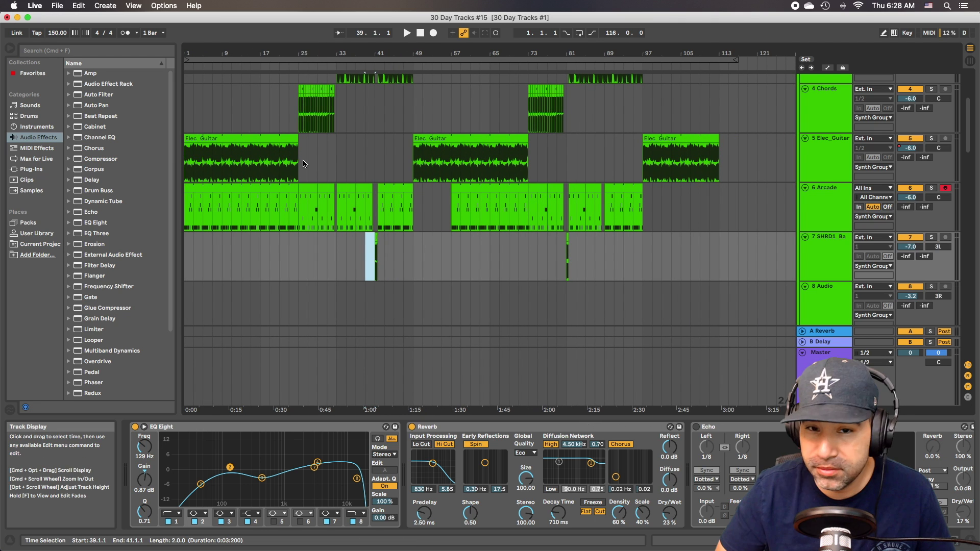